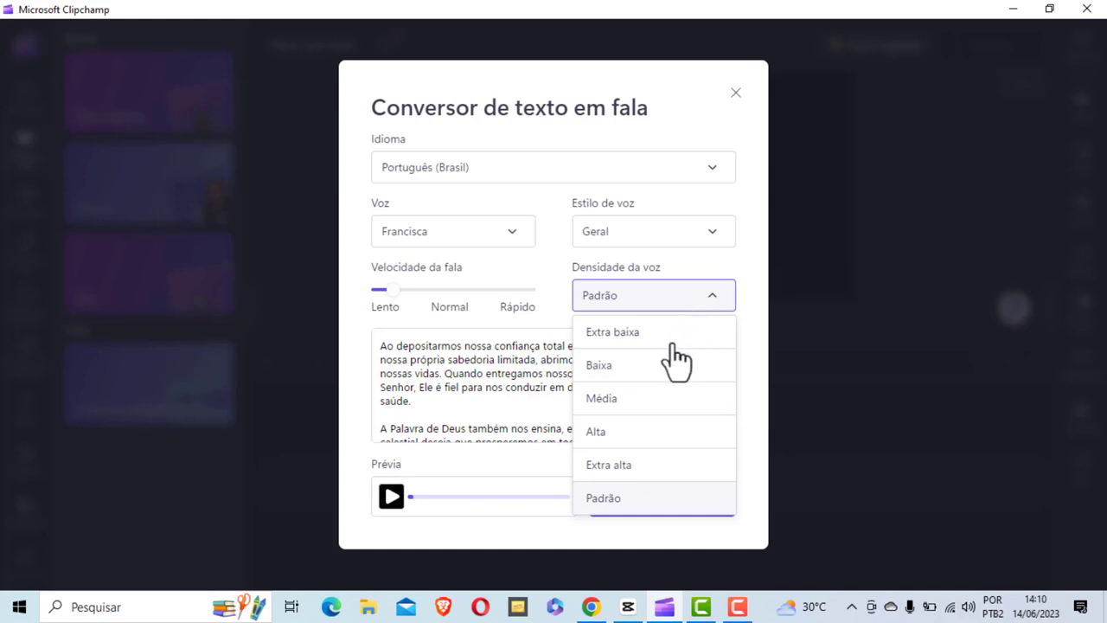
Step: Set the voice density to Média and the speech speed to the slowest setting, previewing the narration after each change
left_click(614, 400)
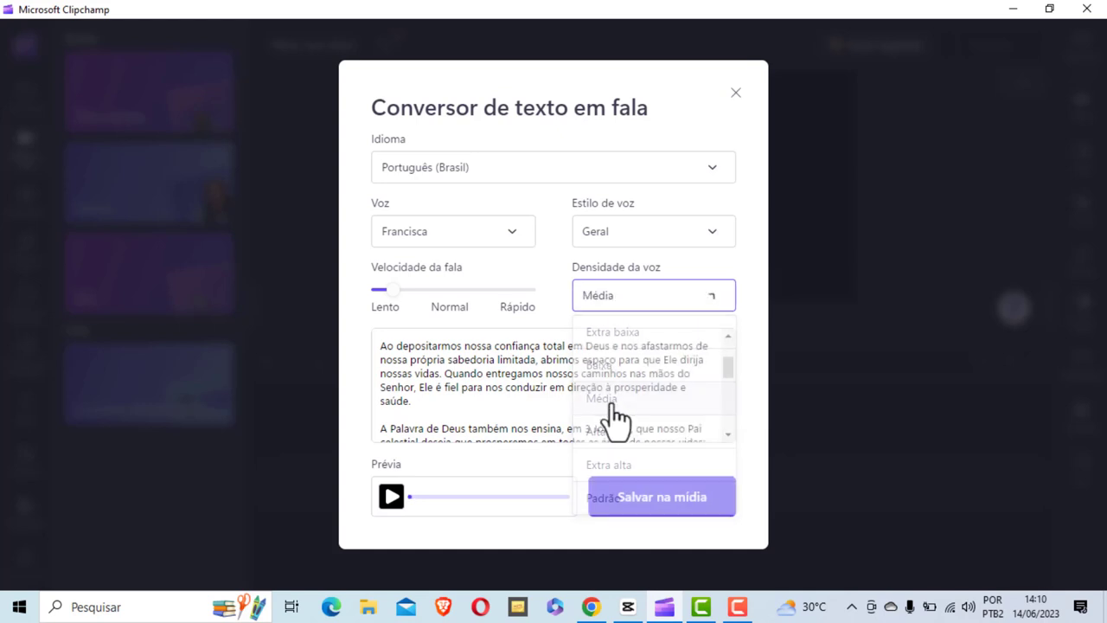
left_click(385, 499)
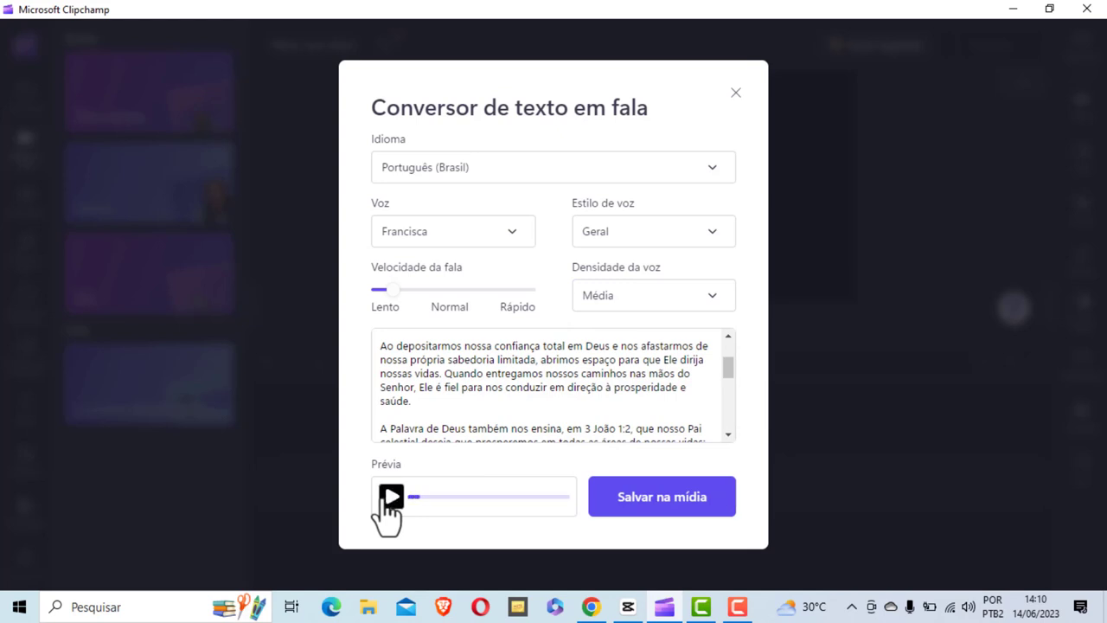
left_click_drag(390, 292, 381, 301)
left_click(390, 497)
left_click(391, 498)
left_click(391, 496)
Step: Set the voice density to Padrão and preview the narration
left_click(705, 298)
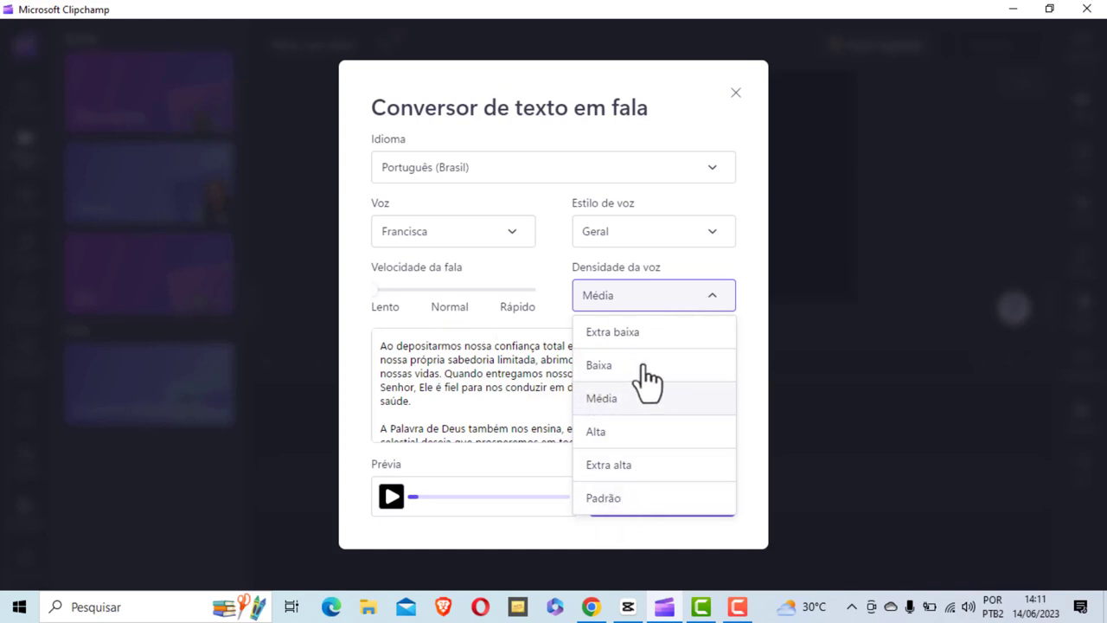
left_click(609, 499)
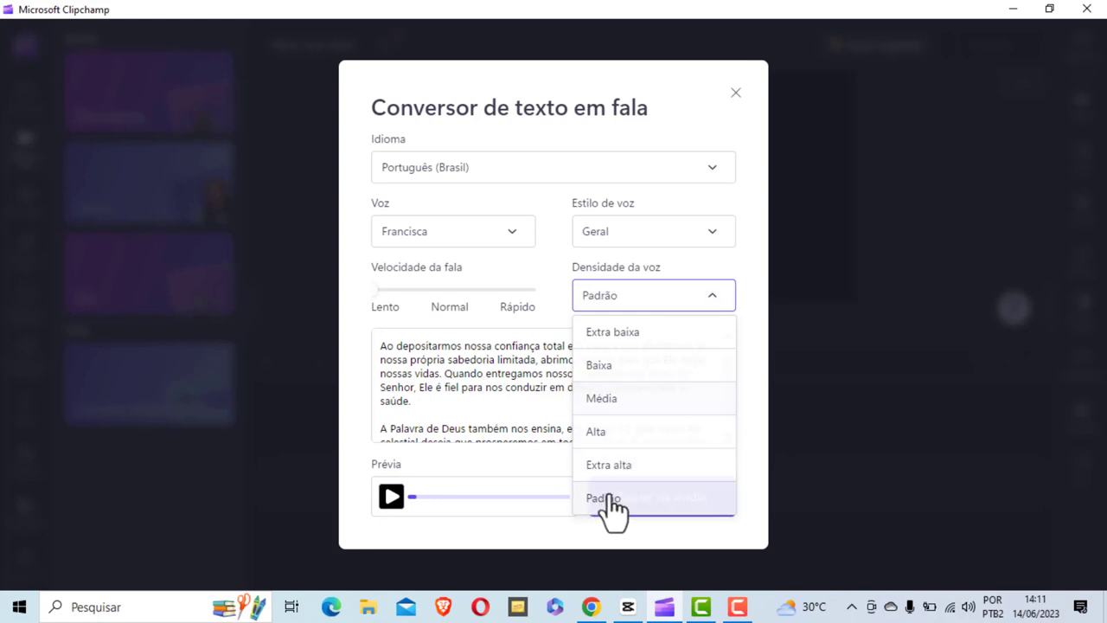
left_click(391, 496)
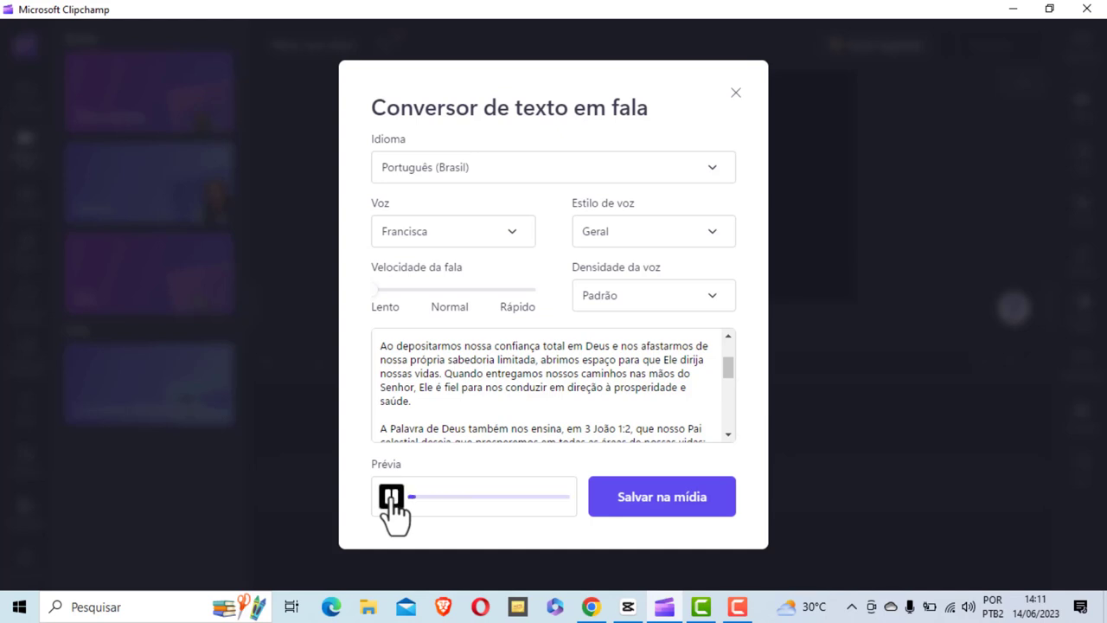
left_click(391, 497)
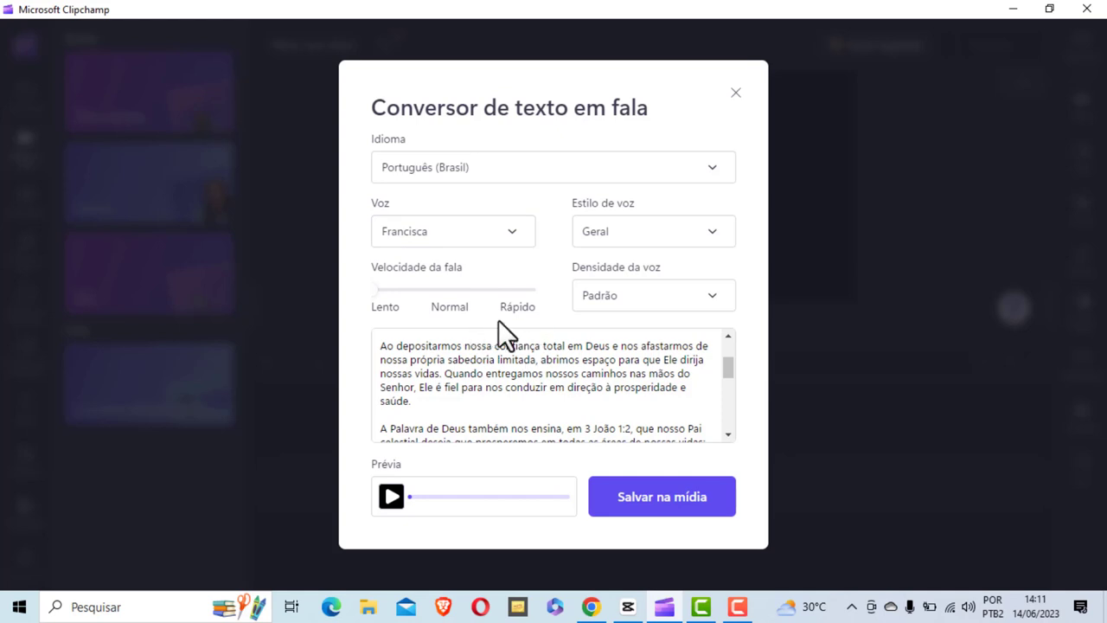
Step: Save the generated speech to the project media and place it at the start of the timeline
scroll(533, 374, "down", 1)
scroll(531, 371, "up", 3)
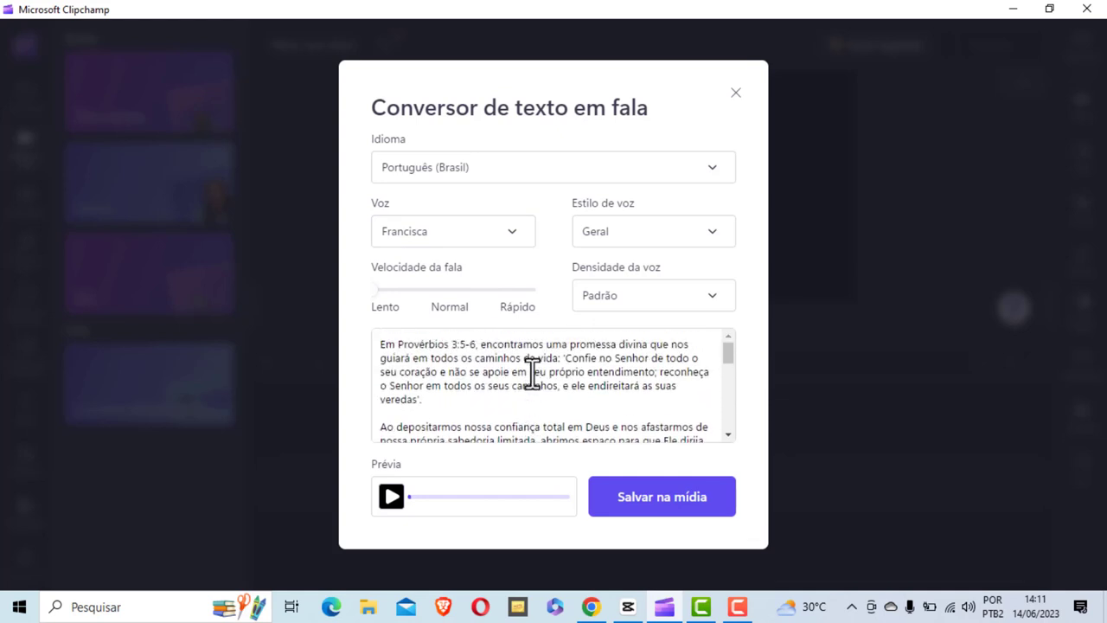
left_click(647, 510)
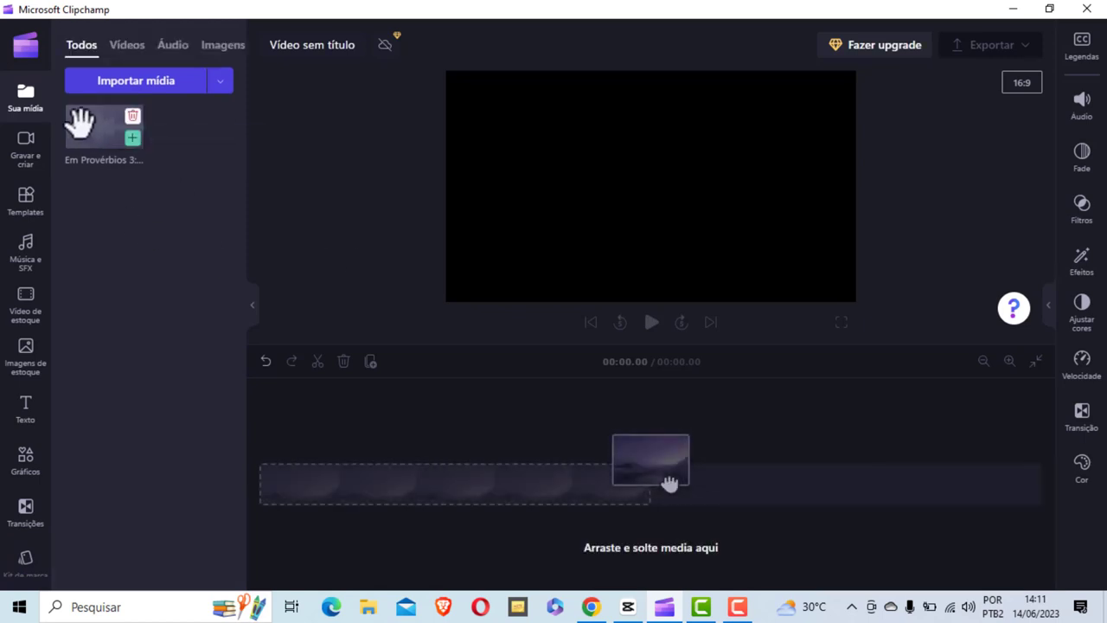
left_click_drag(74, 130, 261, 489)
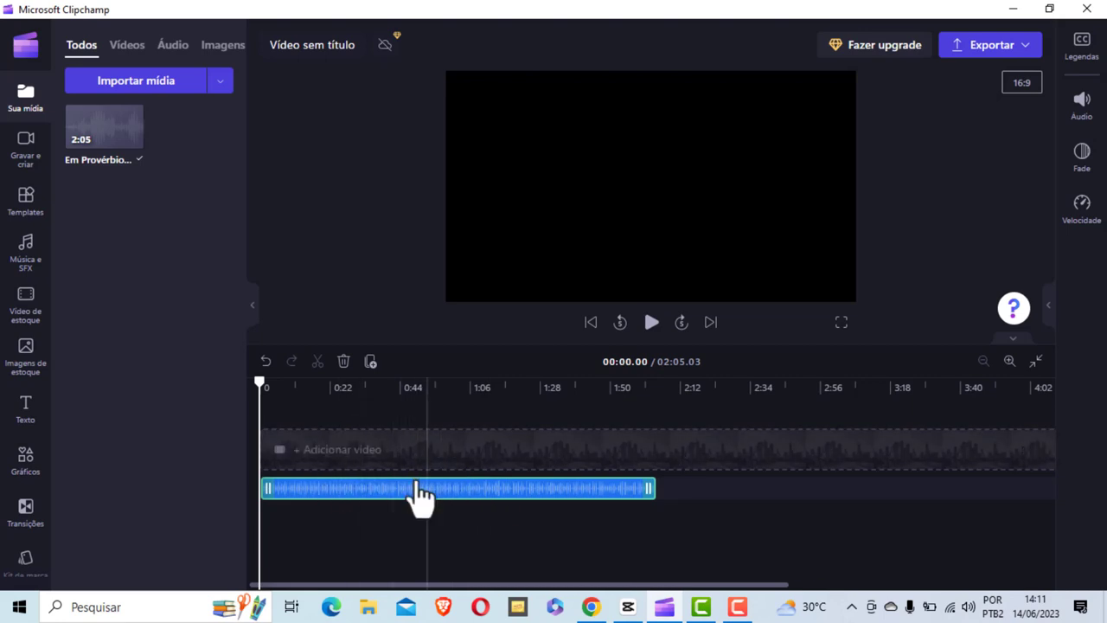
Step: Export the narration project as a 480p video
left_click(1021, 48)
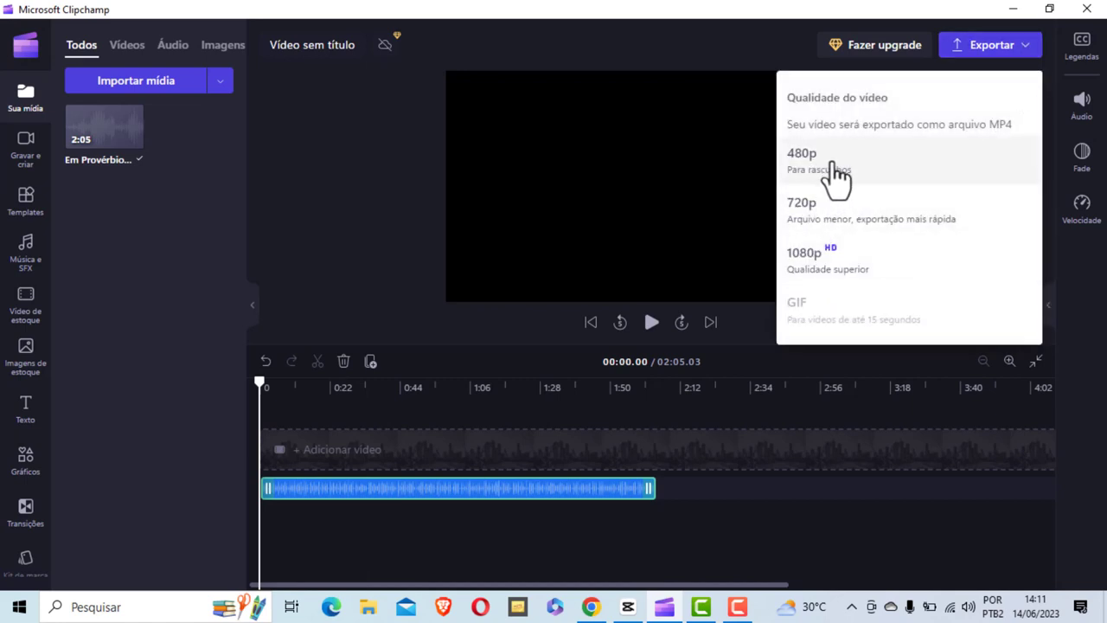
left_click(830, 164)
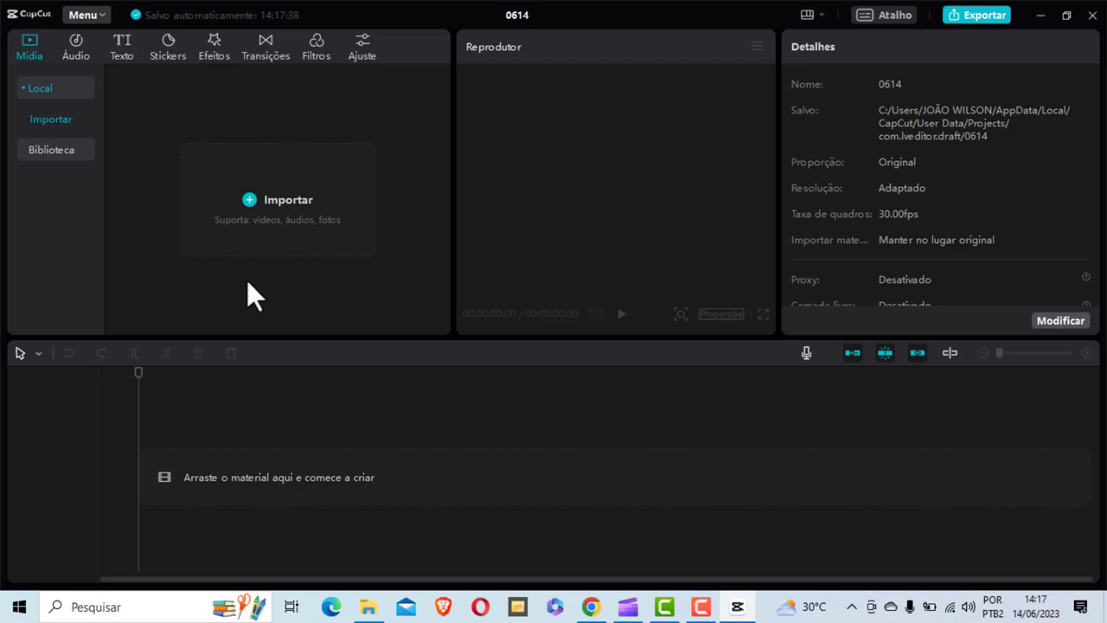
Step: In CapCut, import the Clipchamp narration video and the waterfall_-_24515 and waterfall_-_37088 clips from the desktop
left_click(283, 201)
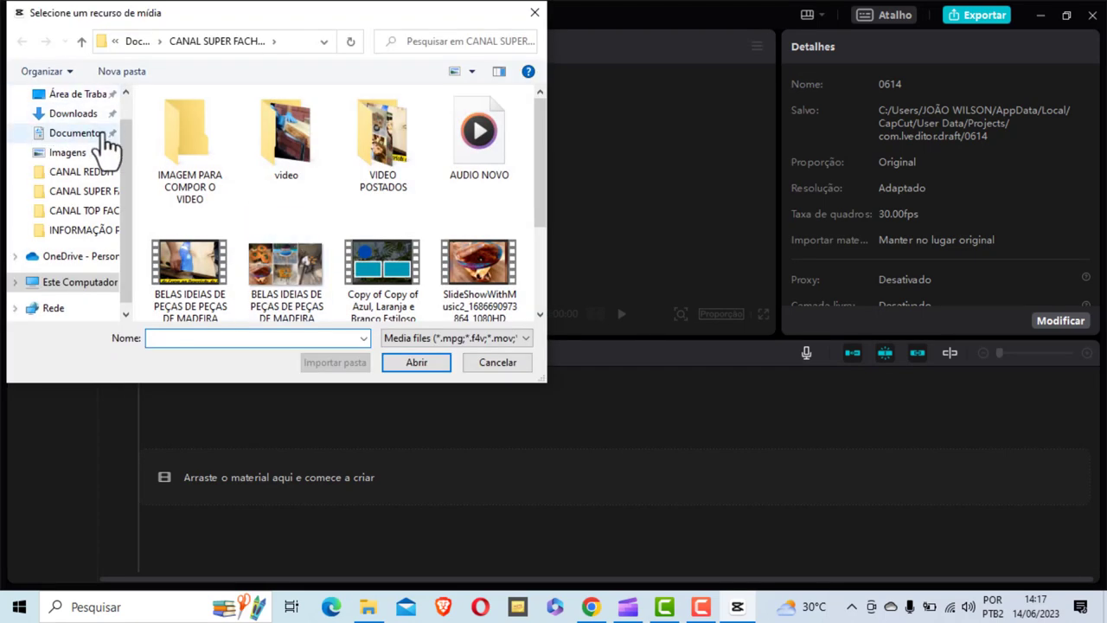
left_click(87, 94)
left_click(390, 173)
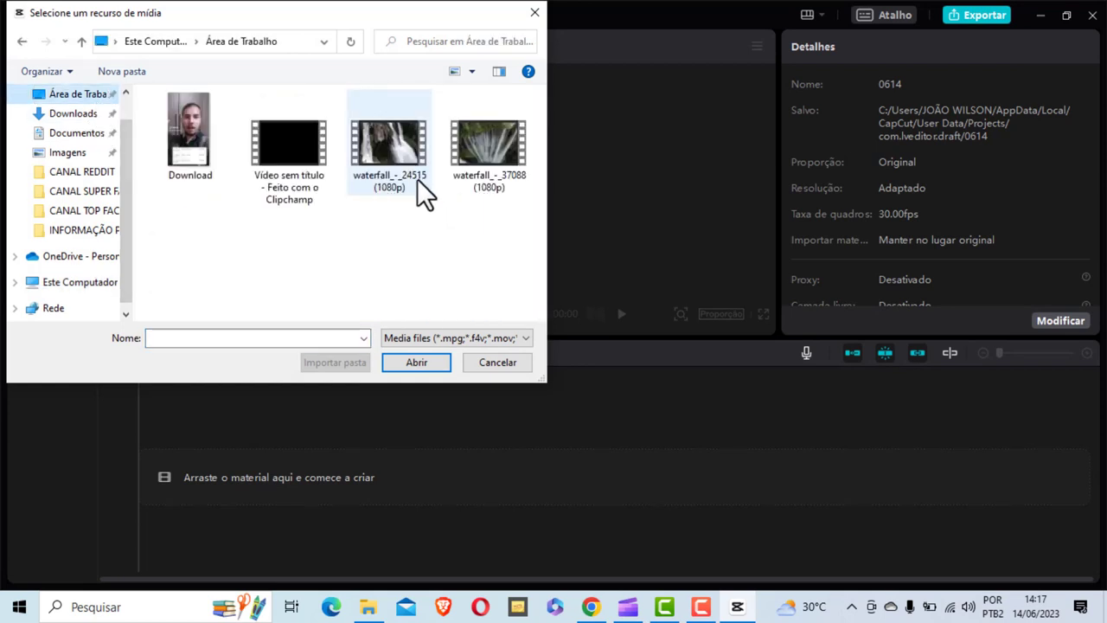
left_click(477, 172, "ctrl")
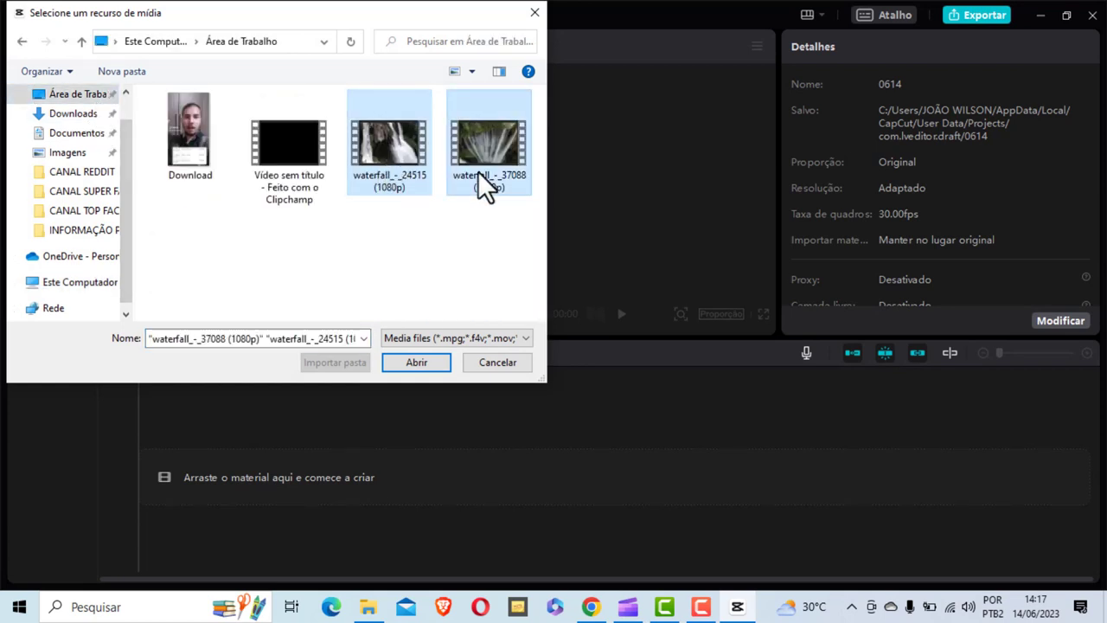
left_click(279, 194, "ctrl")
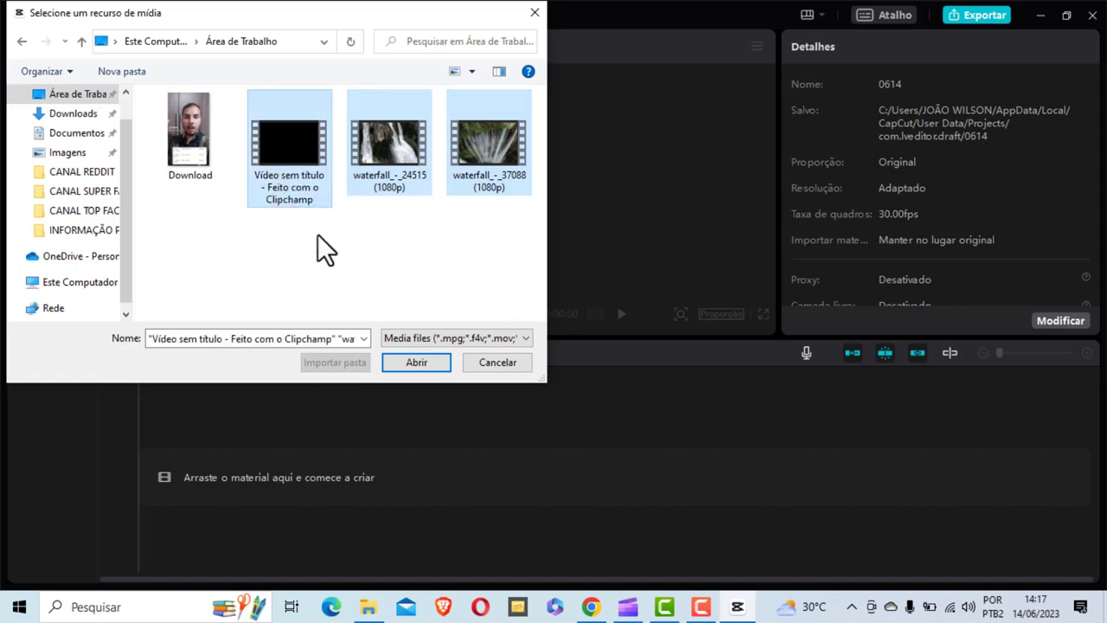
left_click(413, 360)
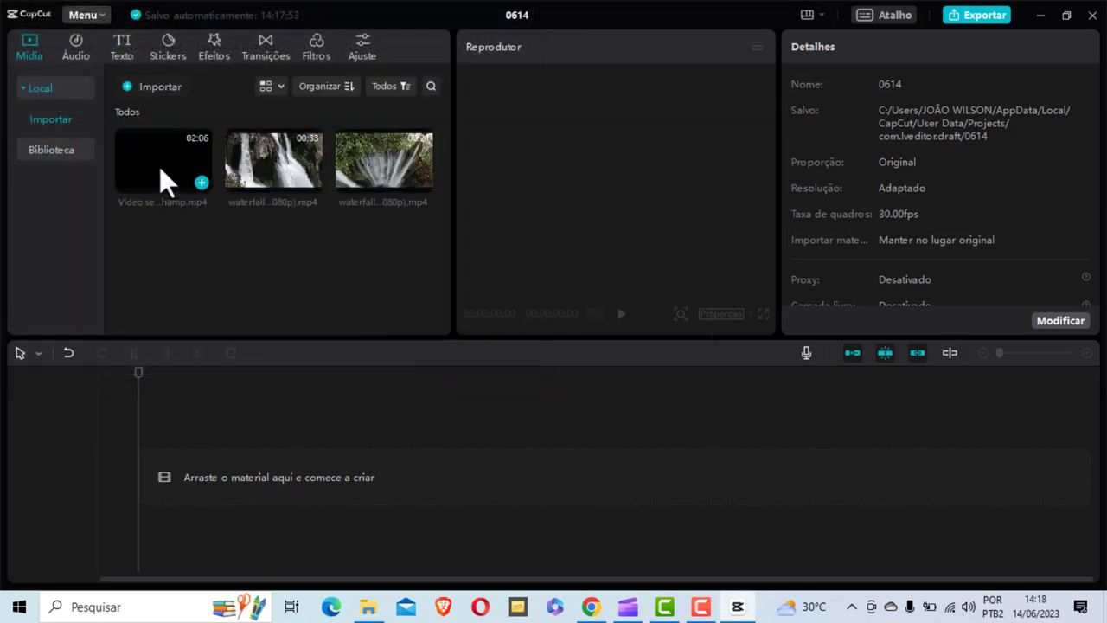
Step: Place the narration video on the main track and the waterfall_-_24515 clip above it, both at the timeline start
left_click_drag(160, 166, 149, 473)
left_click_drag(271, 173, 149, 437)
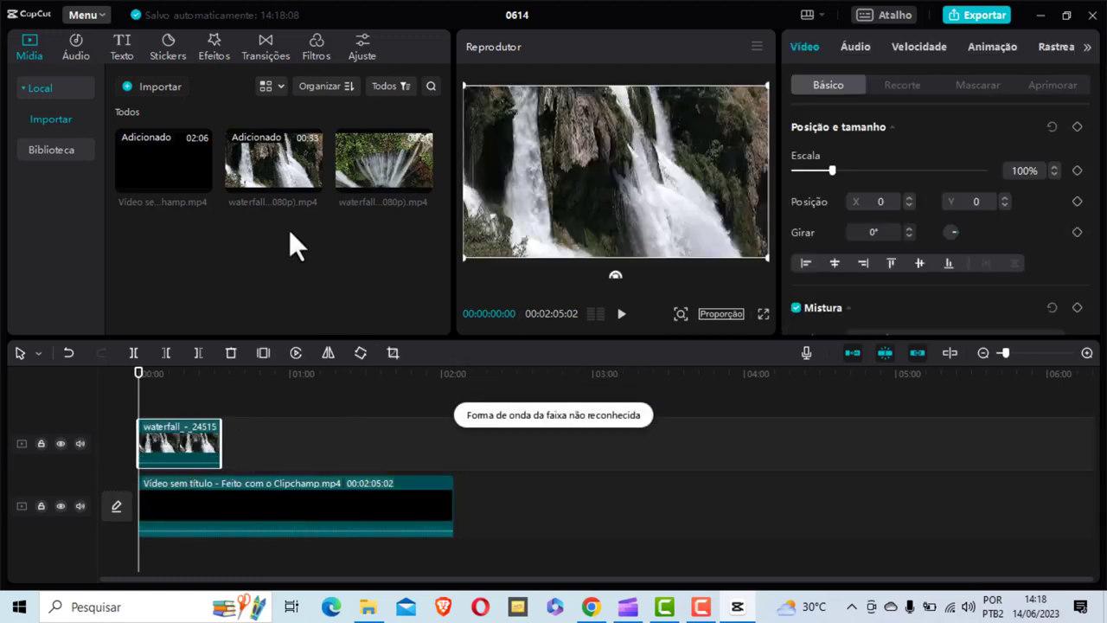
Step: Try the waterfall_-_37088 clip after the first waterfall clip, and remove it from the timeline
left_click_drag(421, 180, 234, 452)
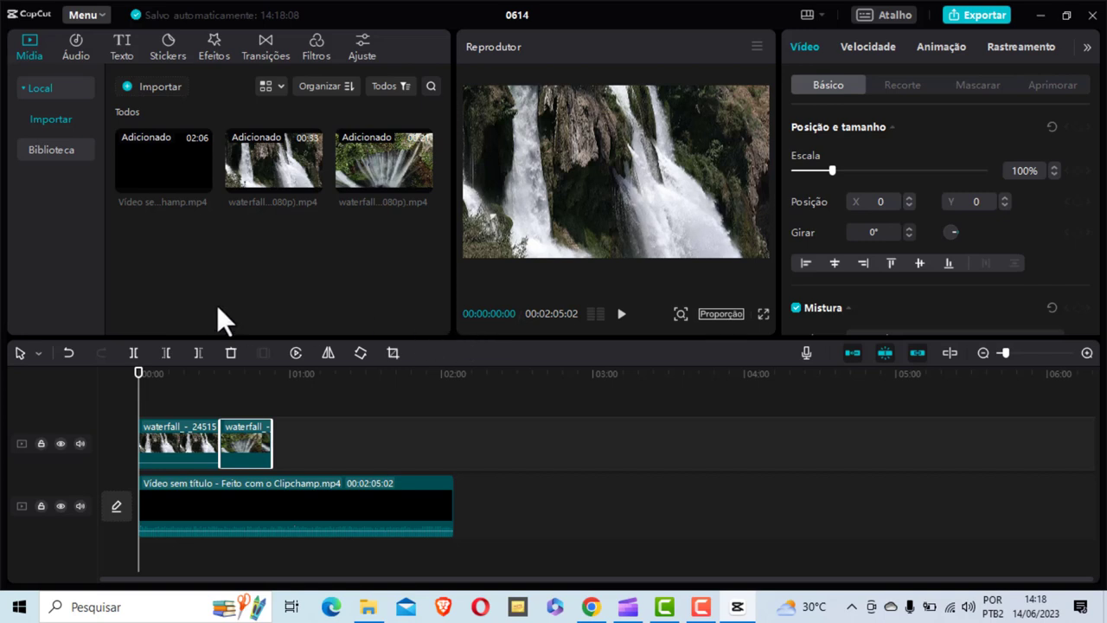
left_click(178, 467)
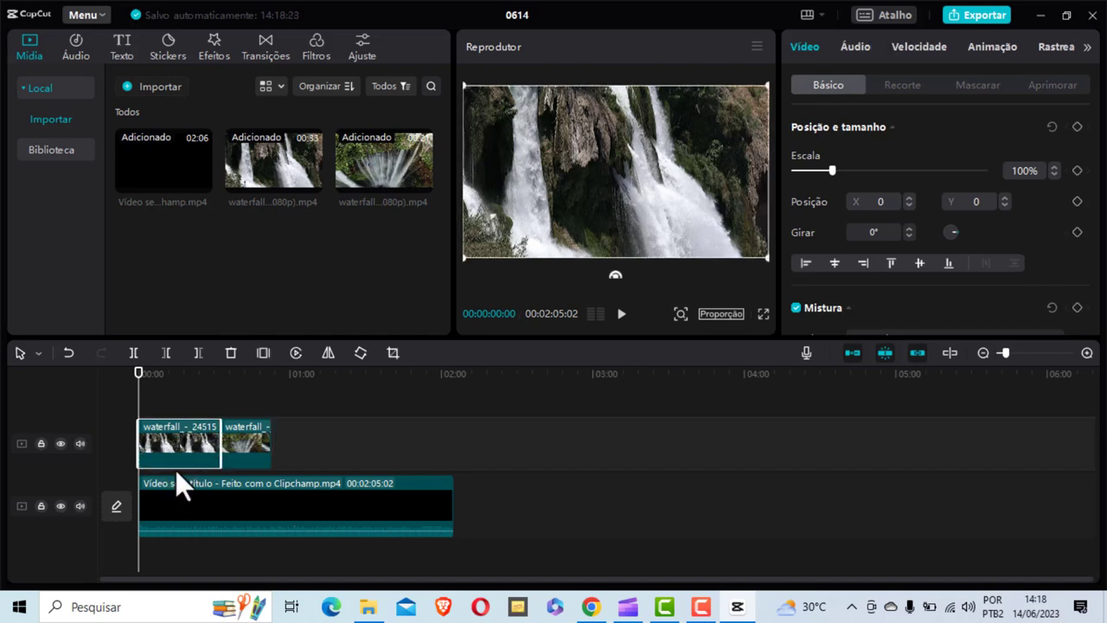
left_click(251, 455)
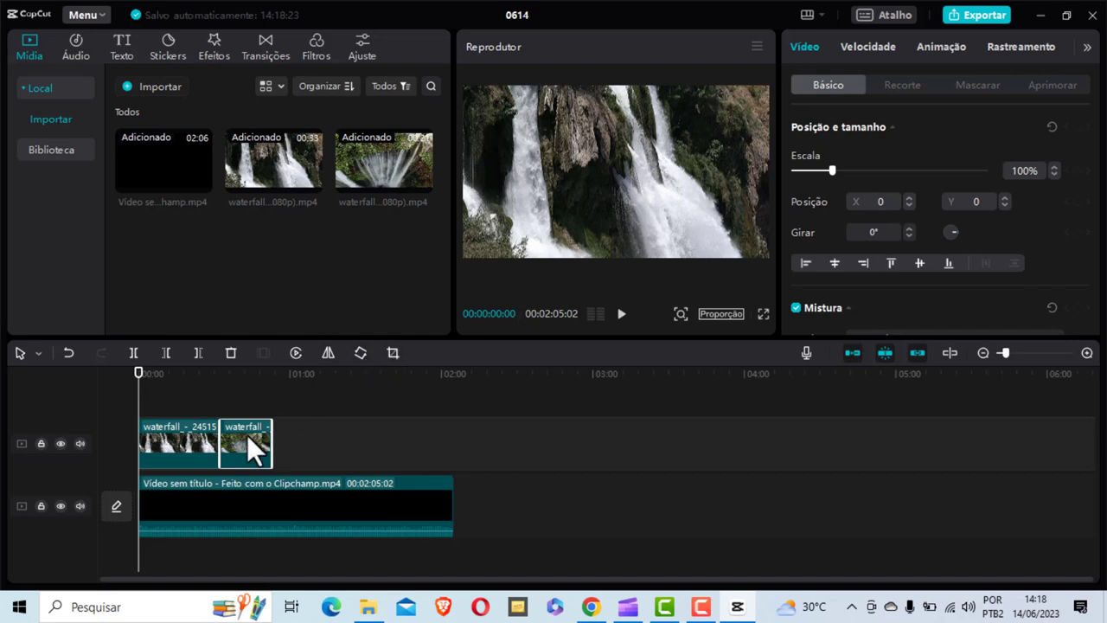
key("Delete")
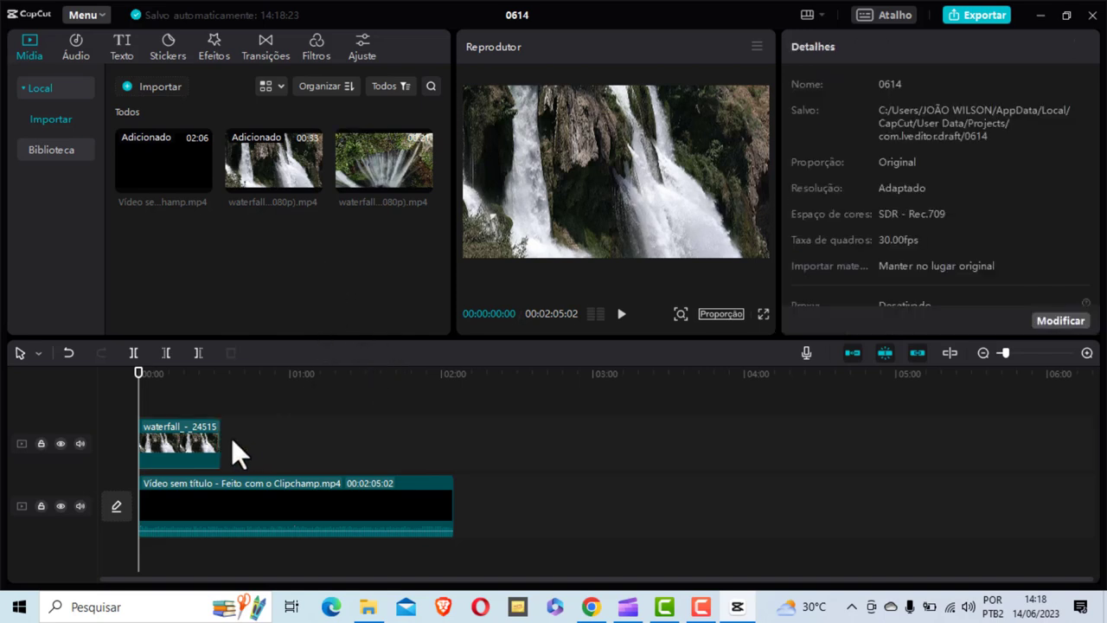
Step: Copy the waterfall_-_24515 clip and paste the duplicate directly after the original on the same track
left_click(182, 446)
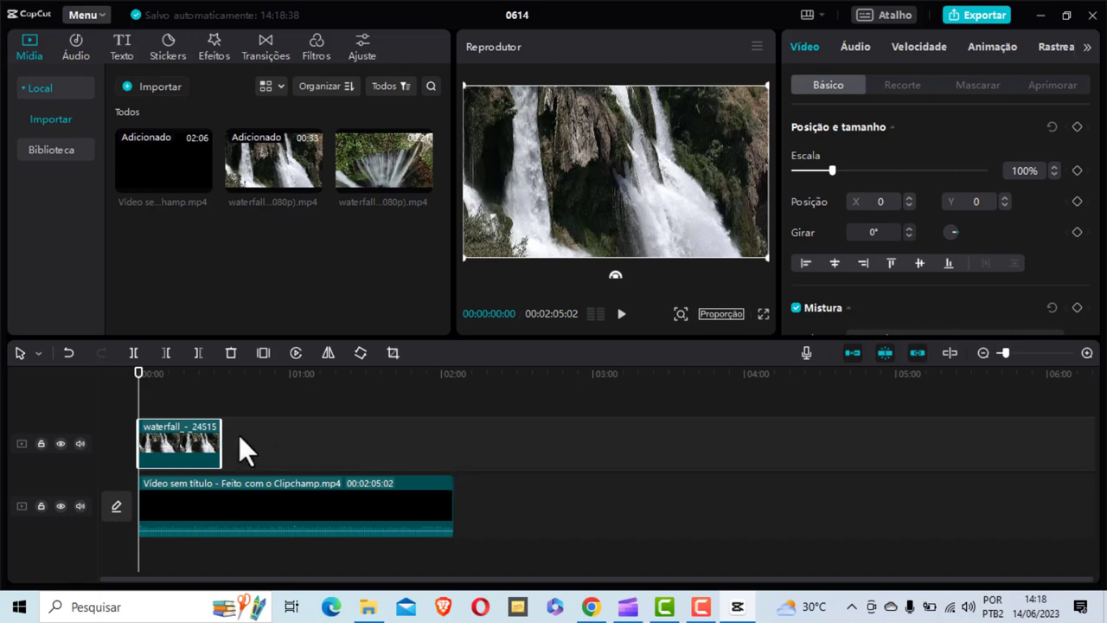
right_click(190, 444)
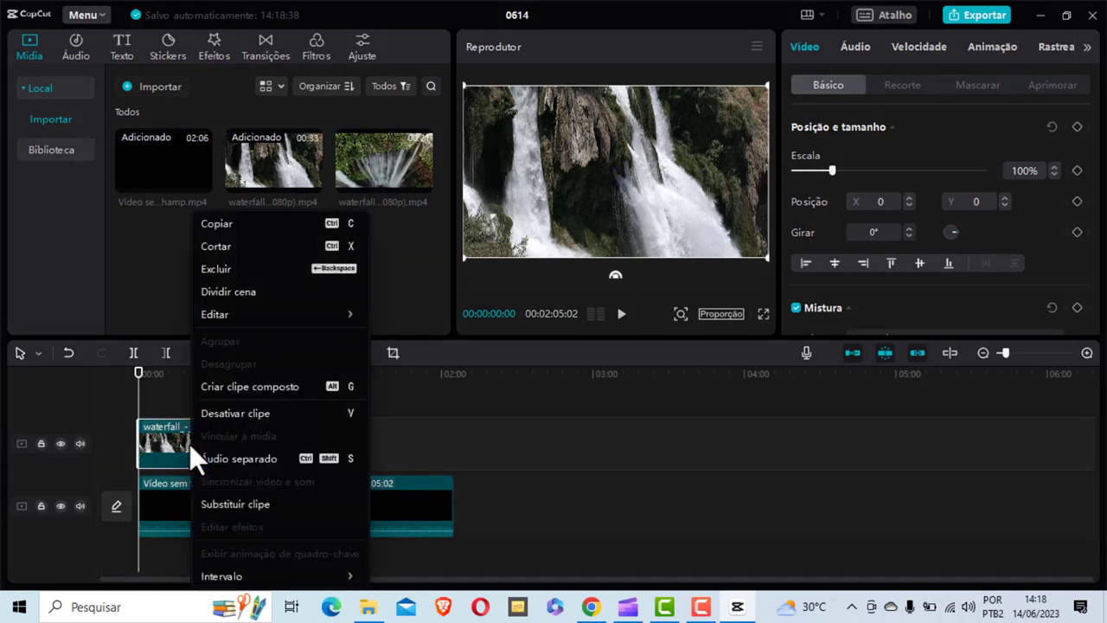
left_click(220, 223)
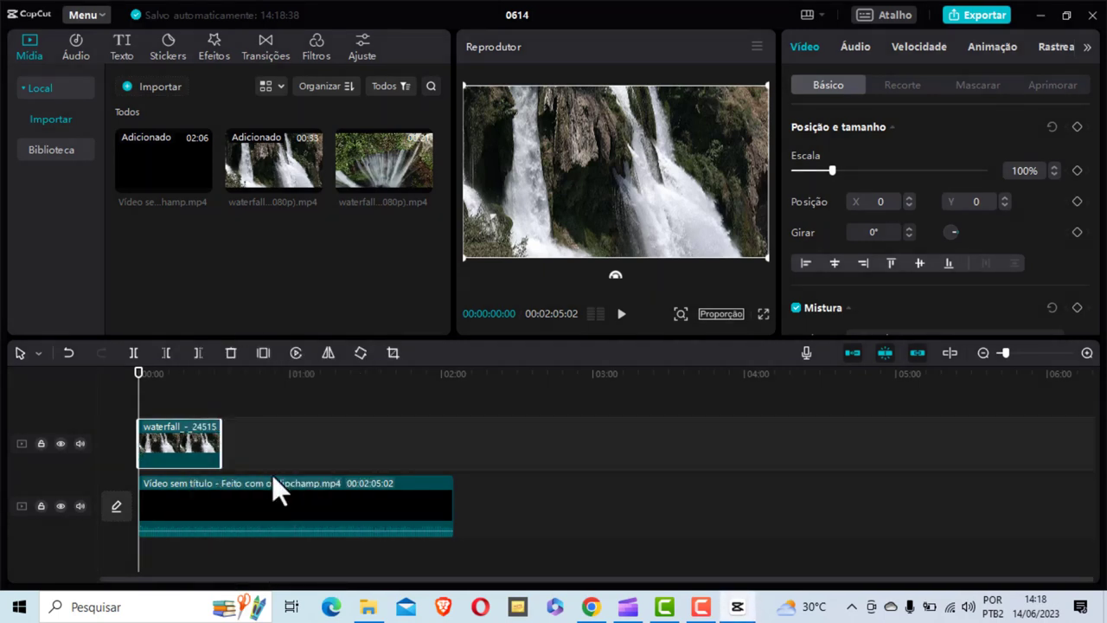
left_click(249, 453)
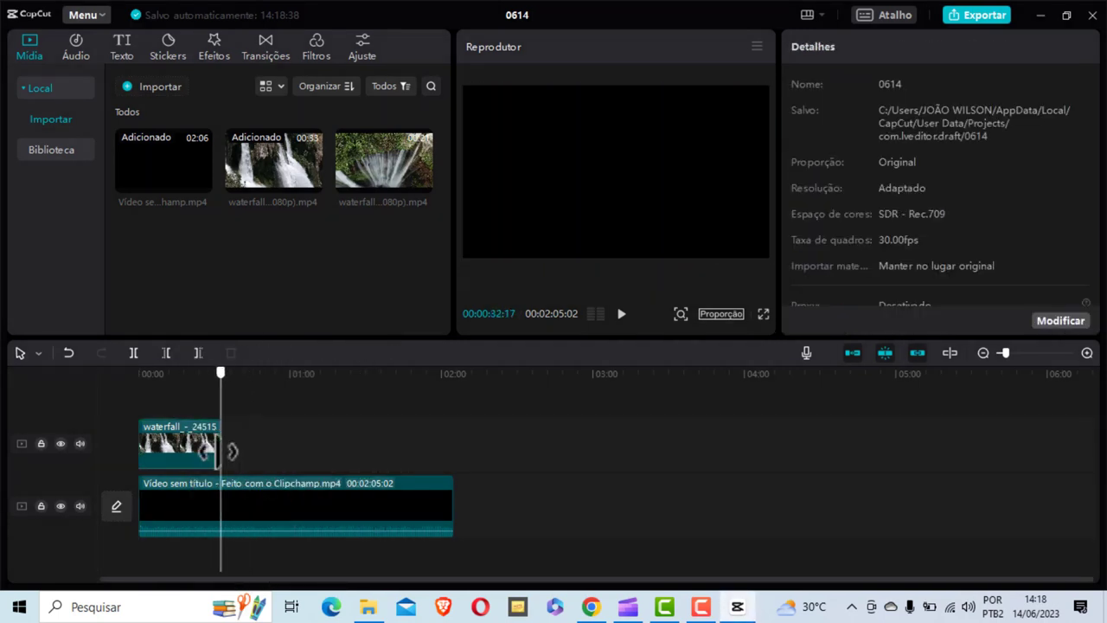
right_click(250, 450)
left_click(290, 457)
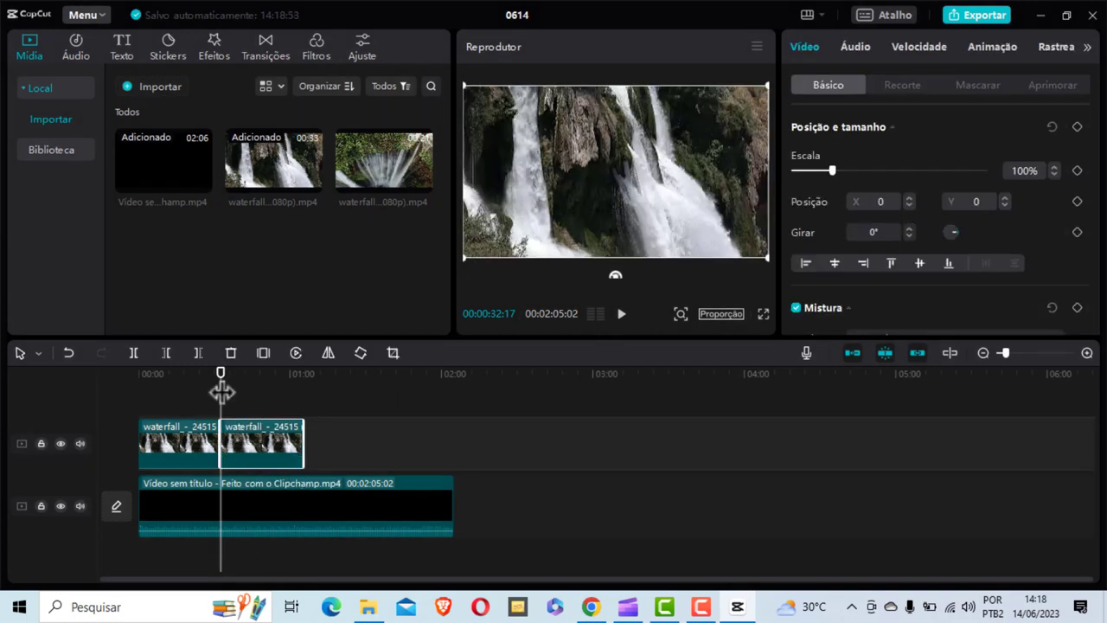
Step: Reverse the duplicated waterfall clip so that it plays backwards
left_click_drag(221, 372, 204, 373)
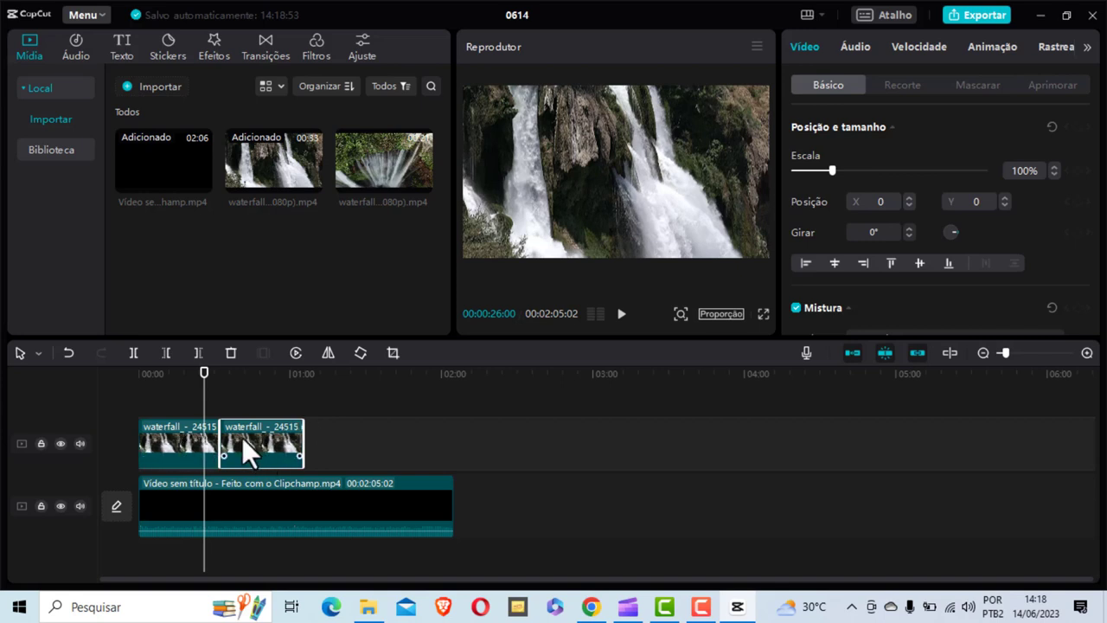
left_click(295, 353)
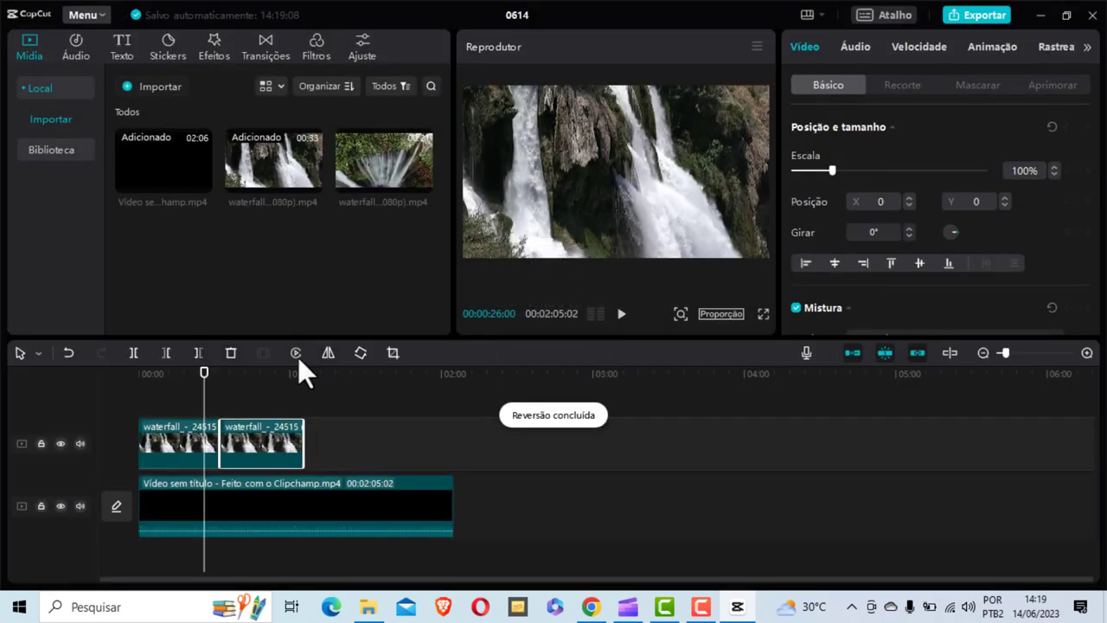
Step: Play back the junction between the original and the reversed waterfall clip to check how smoothly they join
left_click(620, 314)
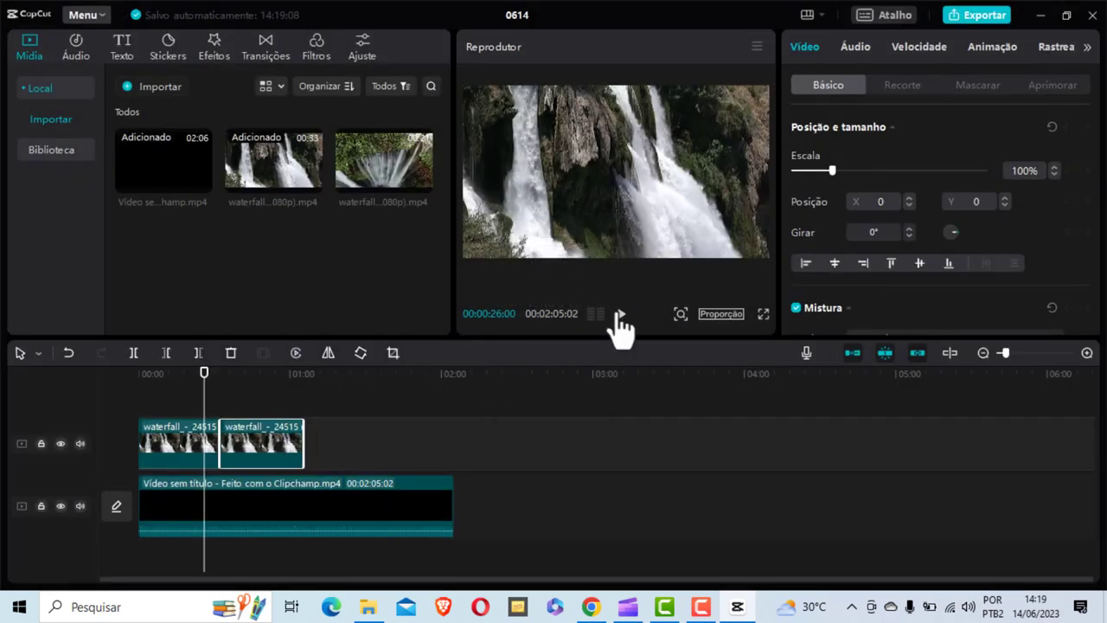
left_click(215, 391)
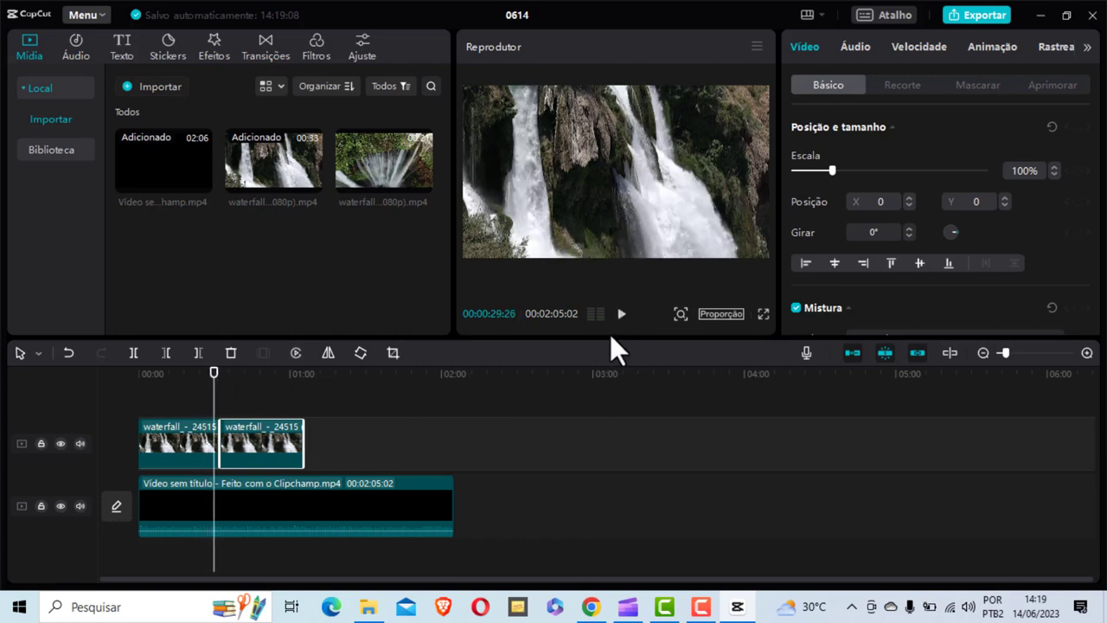
left_click(621, 314)
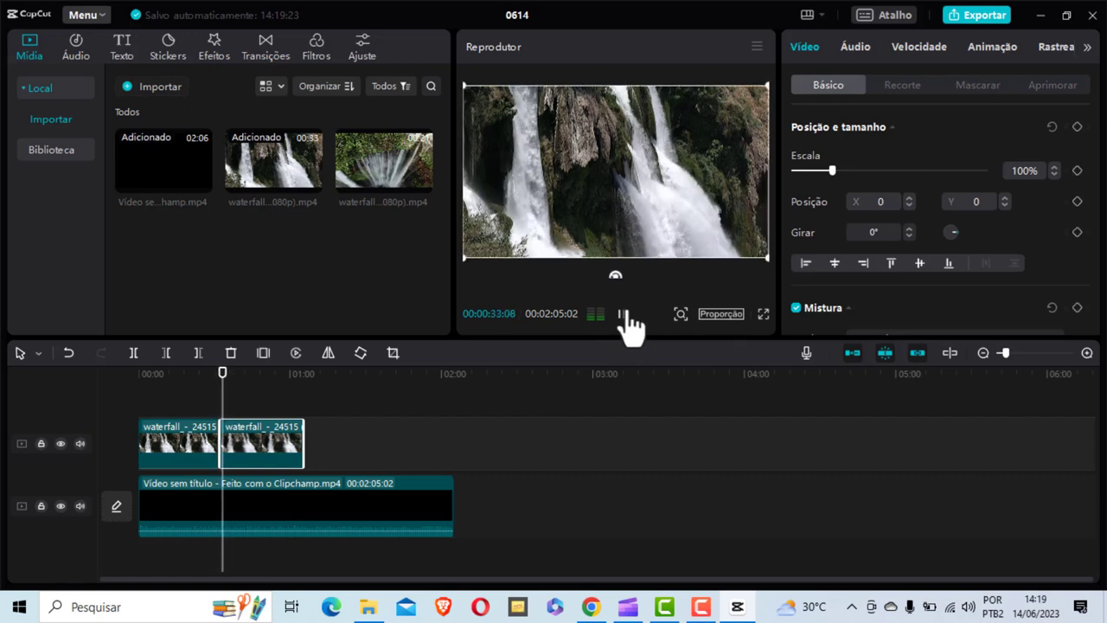
left_click_drag(229, 392, 212, 384)
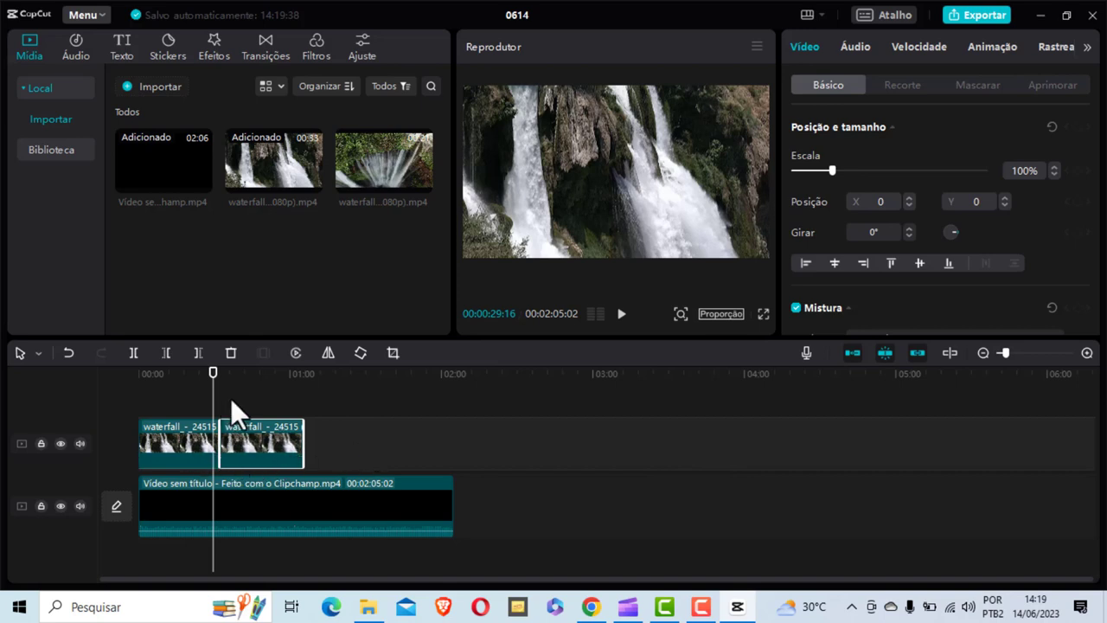
left_click_drag(213, 395, 215, 395)
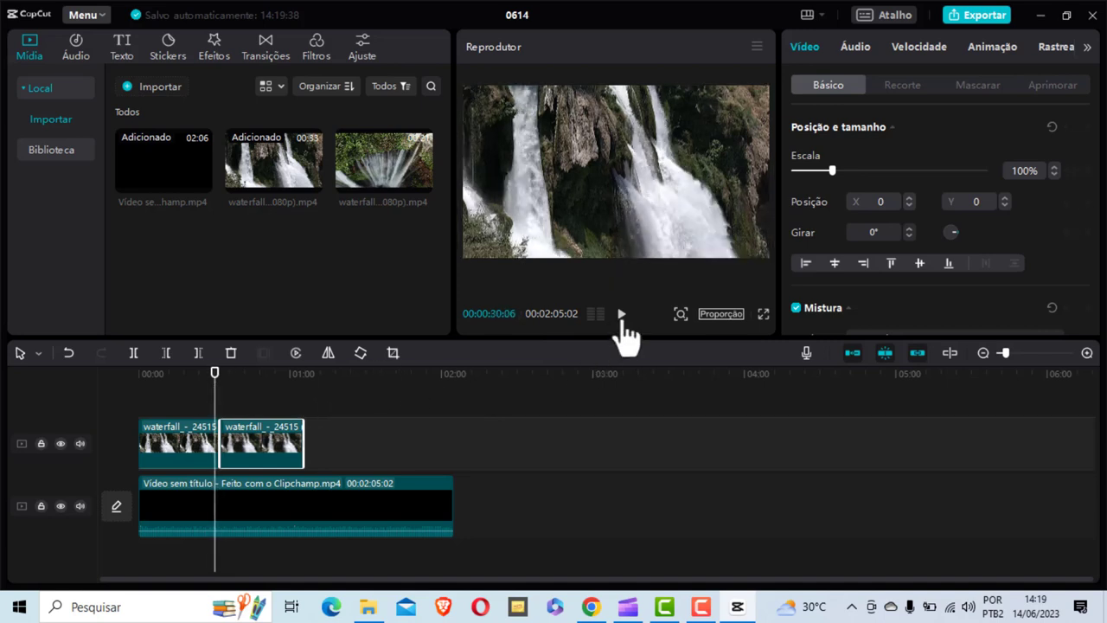
left_click(622, 315)
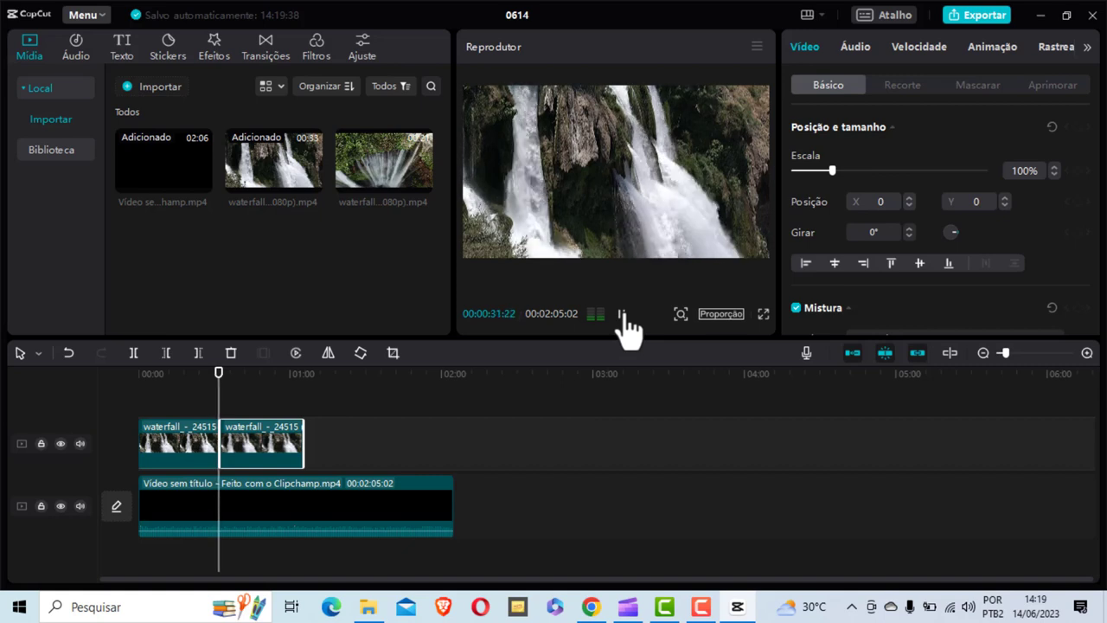
left_click(622, 315)
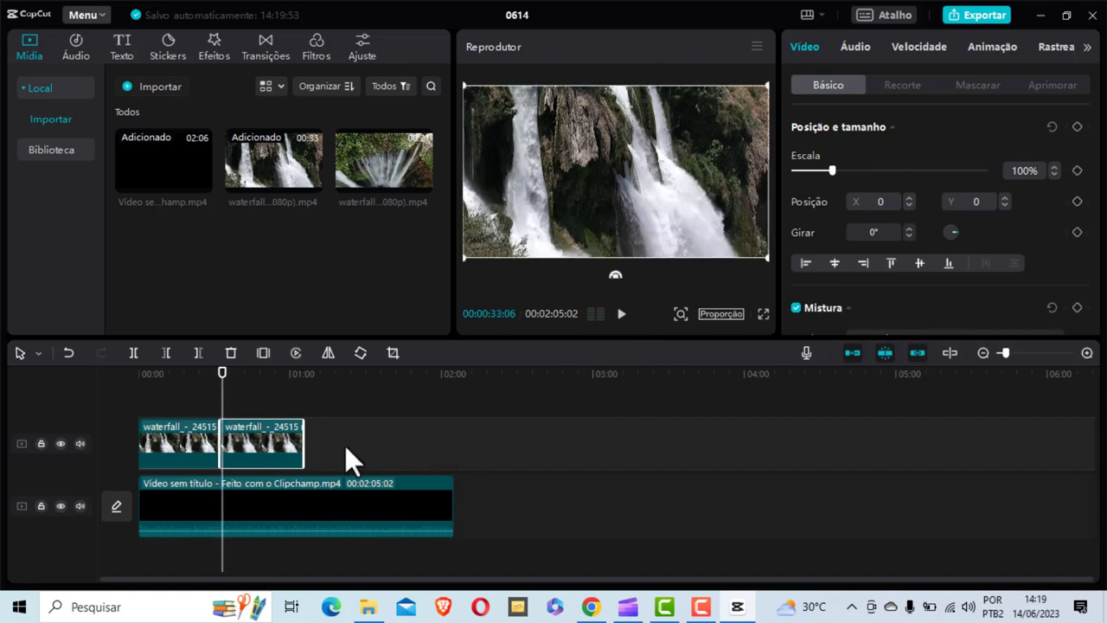
Step: Copy the original and reversed waterfall clips together and paste the pair directly after them on the same track
left_click(187, 439)
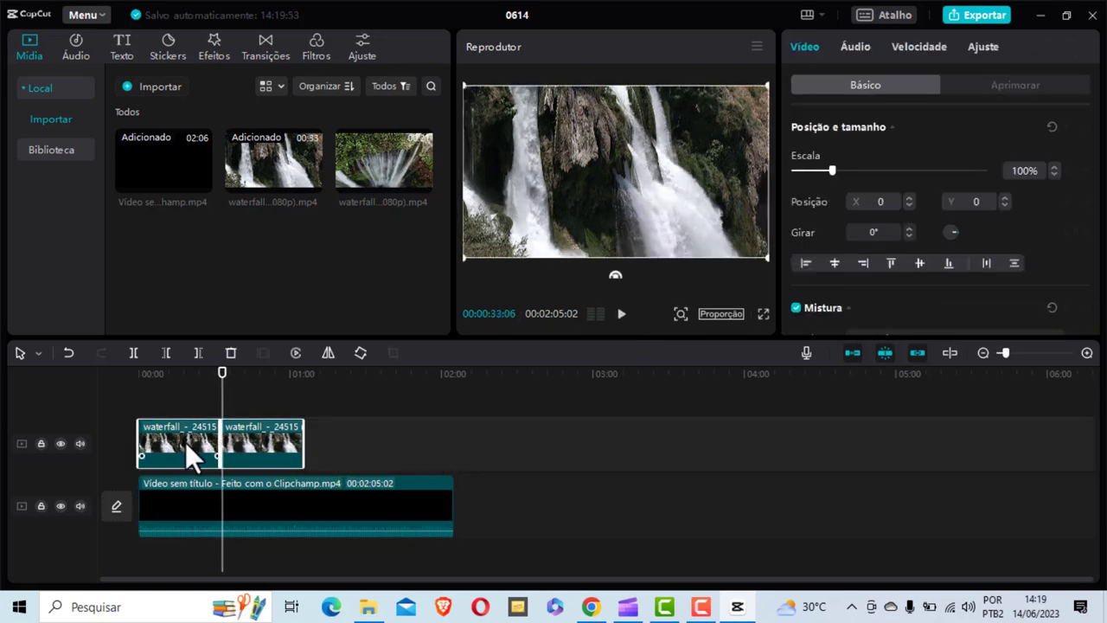
right_click(187, 442)
key("Escape")
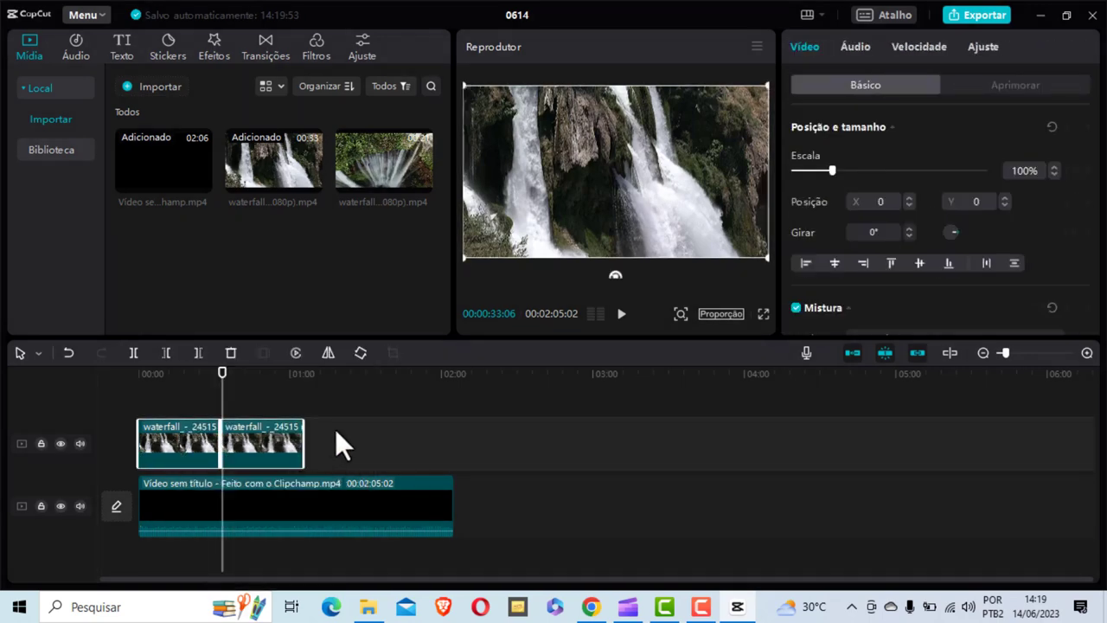
right_click(160, 434)
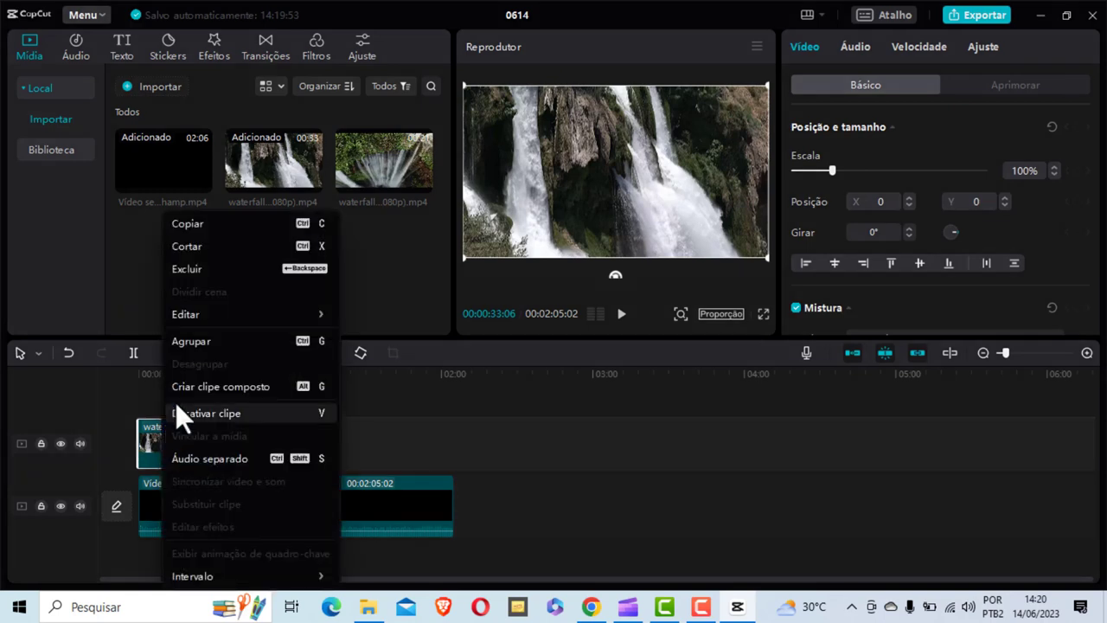
left_click(196, 227)
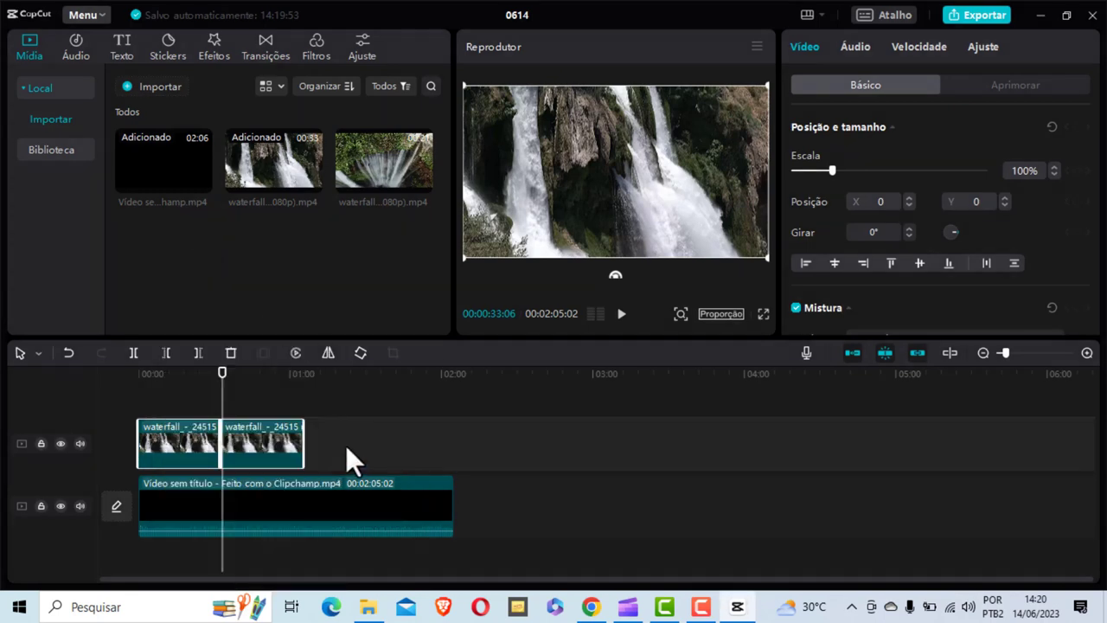
left_click(326, 446)
left_click(289, 432)
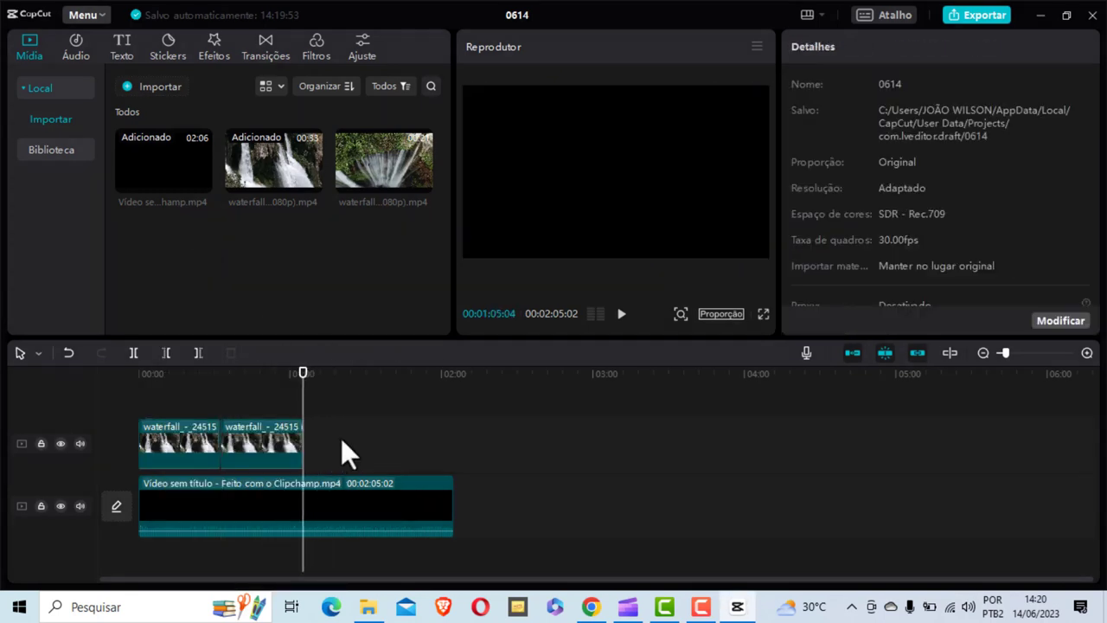
right_click(342, 441)
left_click(371, 449)
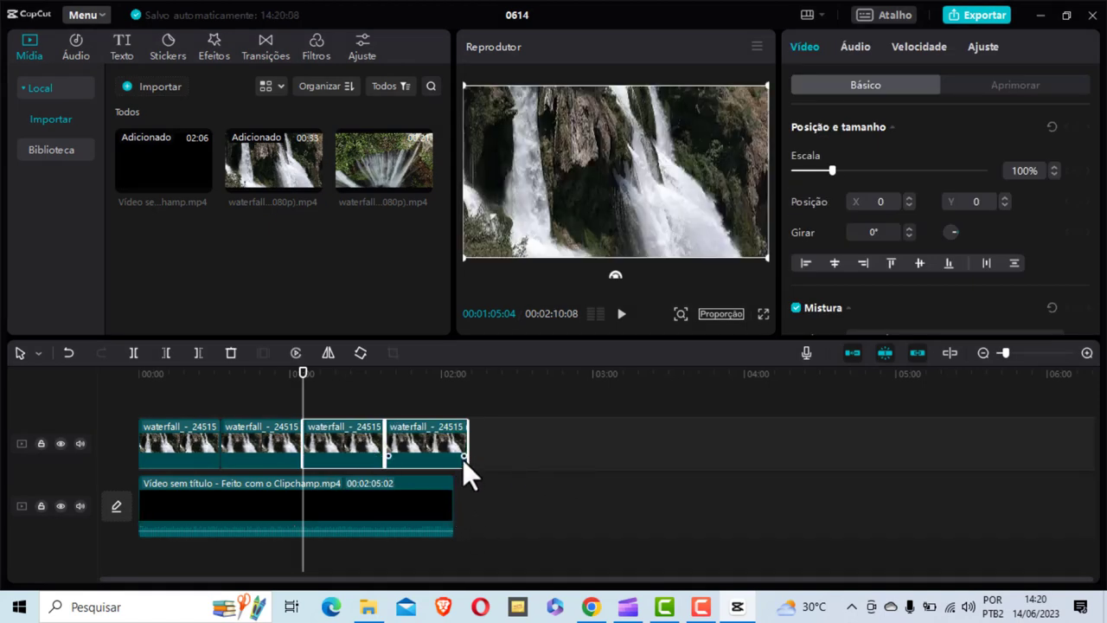
Step: Try to trim the end of the two pasted waterfall clips back towards the narration's end, and undo the trim
left_click_drag(467, 441, 445, 441)
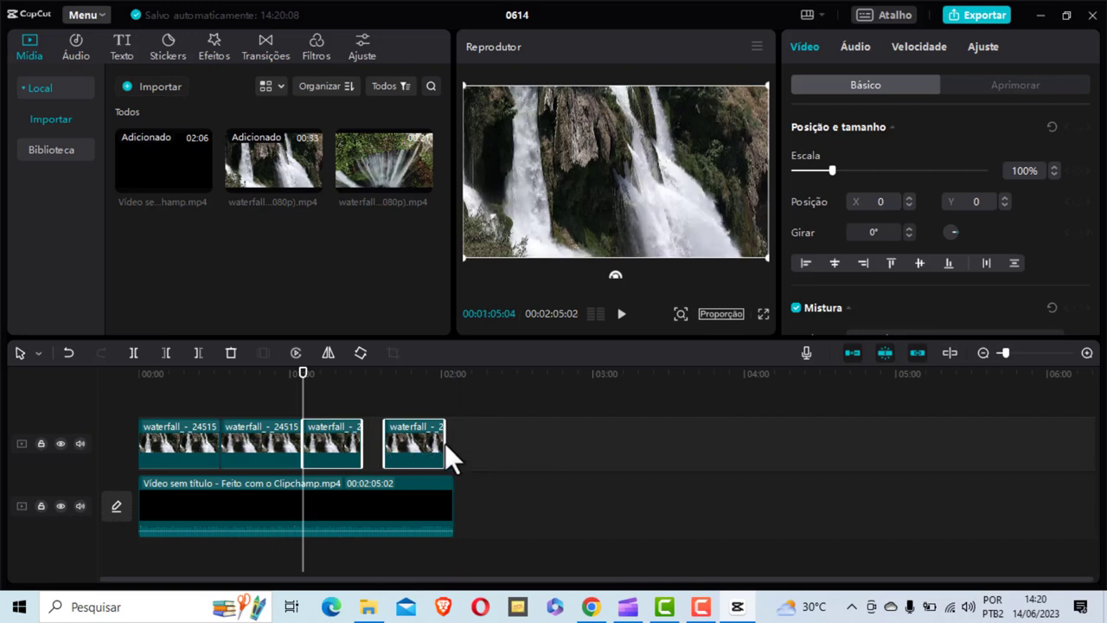
left_click(448, 443)
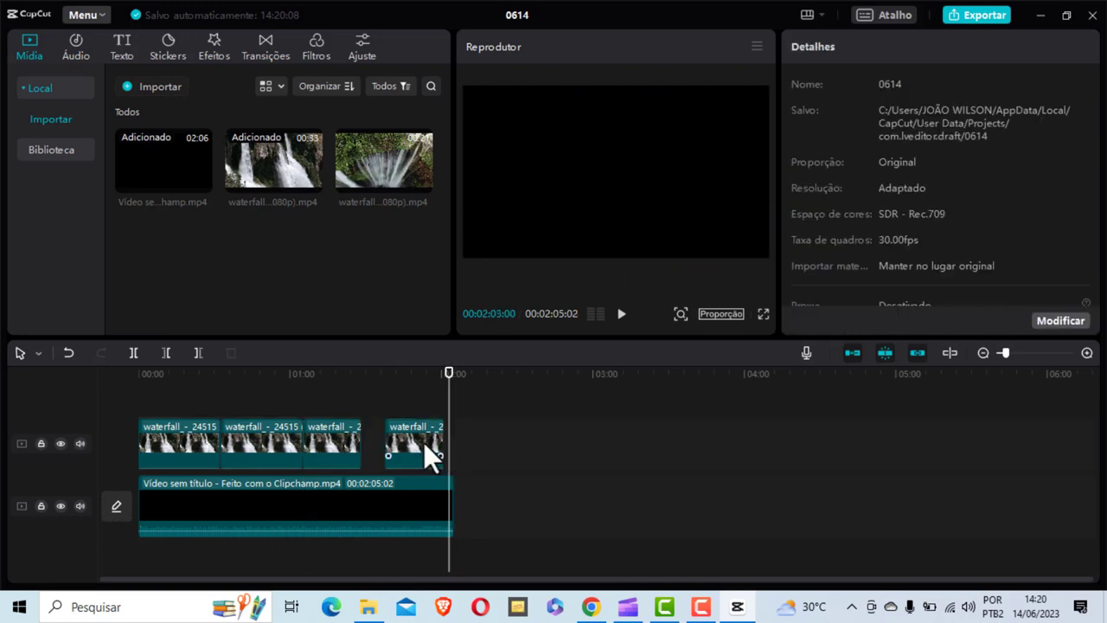
left_click(424, 442)
left_click(69, 354)
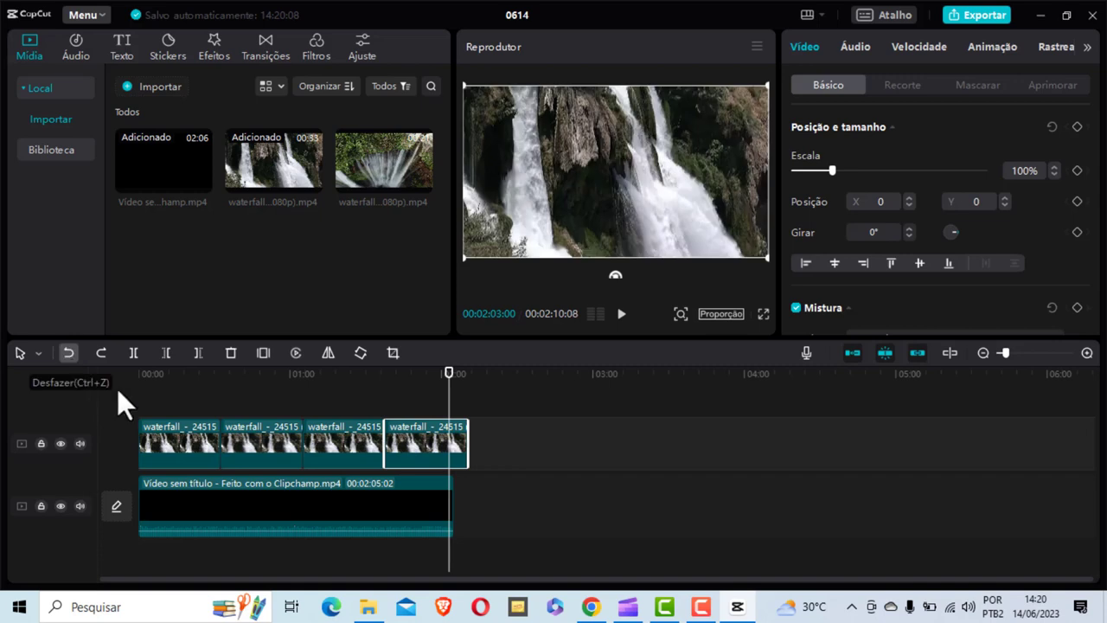
Step: Split the last waterfall clip at the narration's end, 00:02:05:02, and delete the excess part
left_click(461, 386)
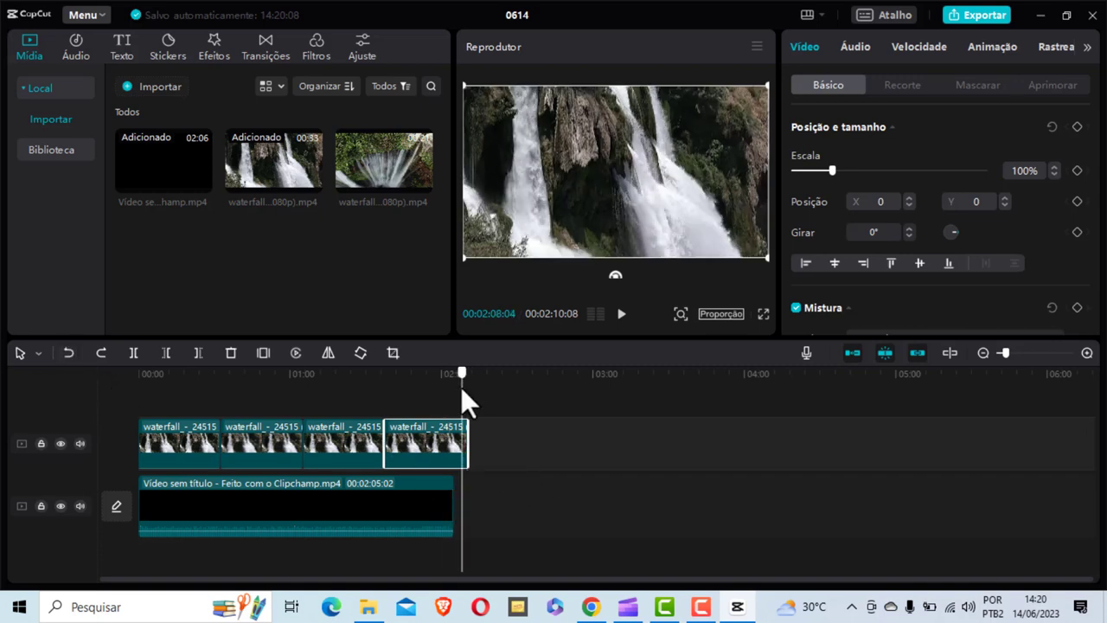
left_click_drag(461, 386, 456, 390)
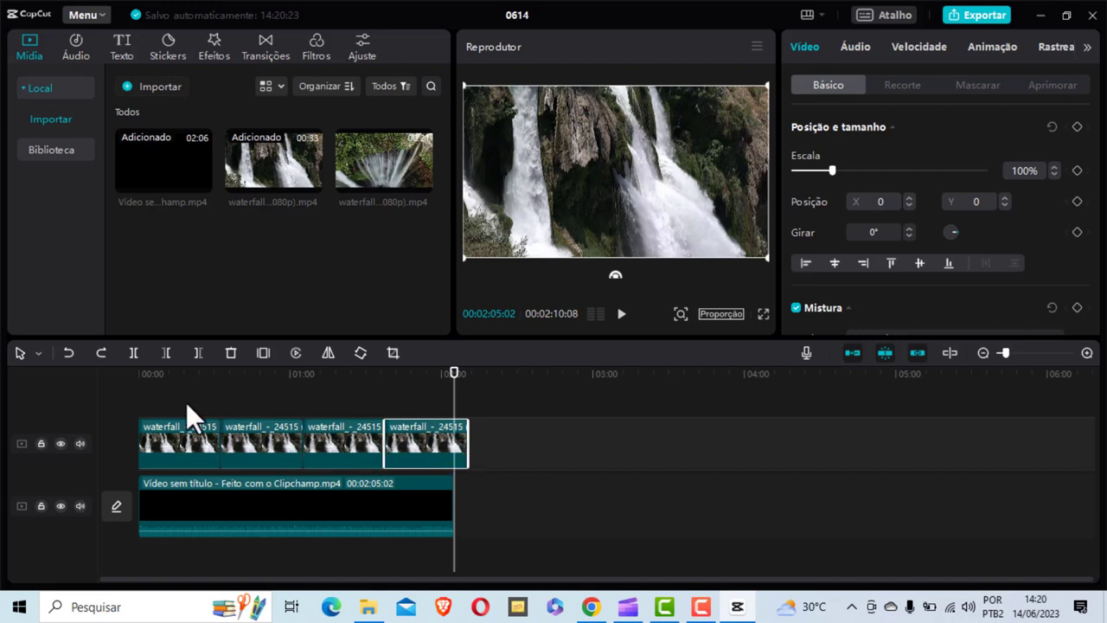
left_click(133, 355)
key("Delete")
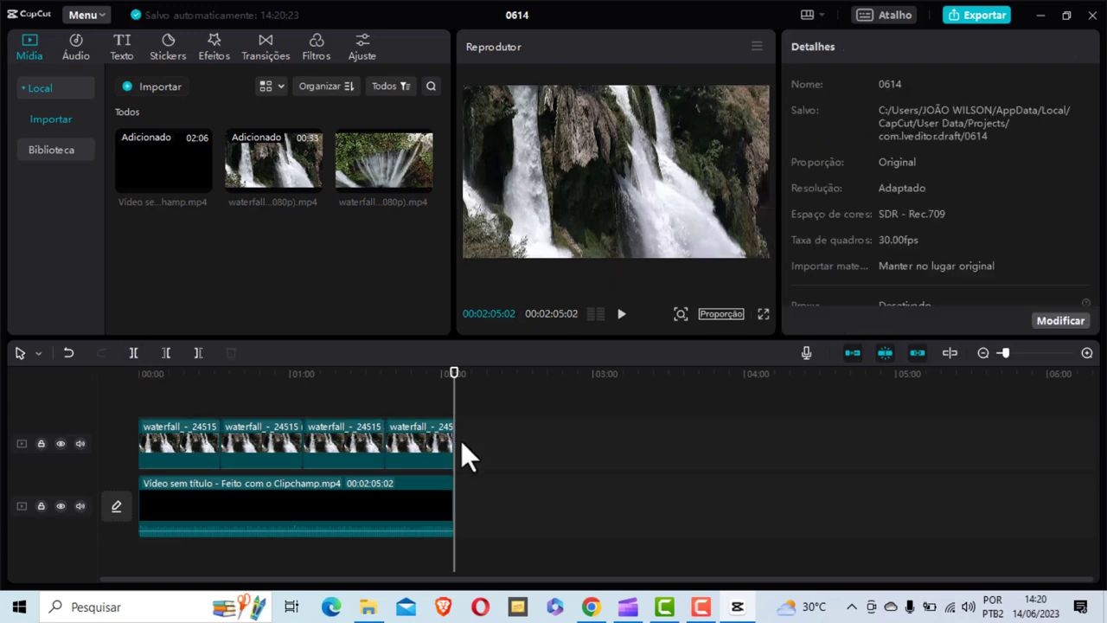
Step: Add the Chuva video effect from the Natureza category above the waterfall clips, covering the whole length from the start to 00:02:05:02
left_click_drag(454, 378, 309, 457)
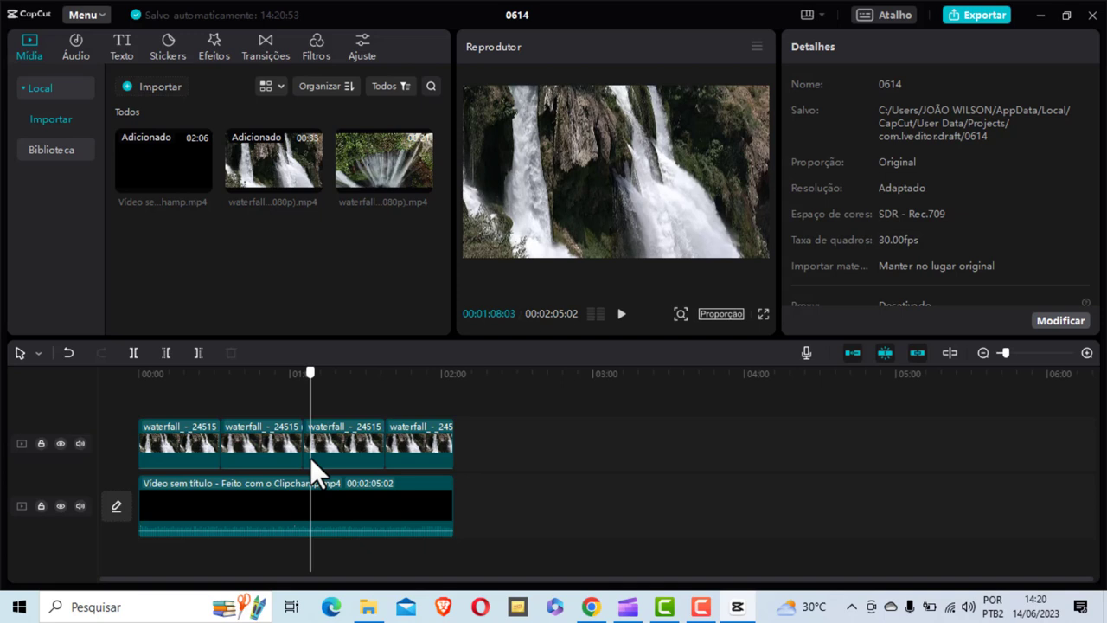
left_click_drag(309, 457, 136, 457)
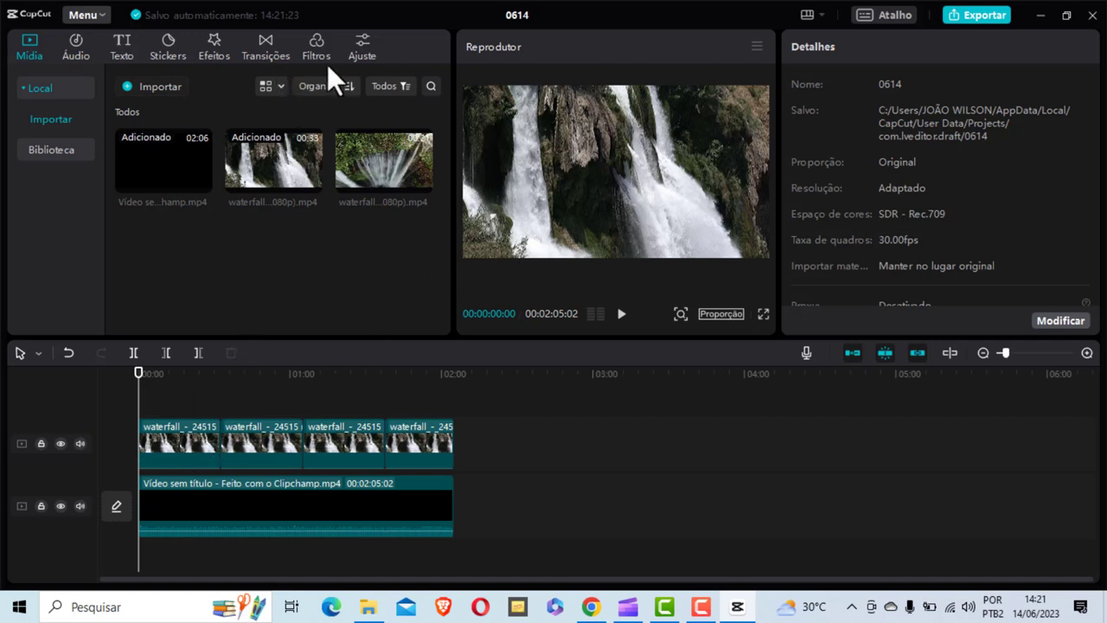
left_click(216, 45)
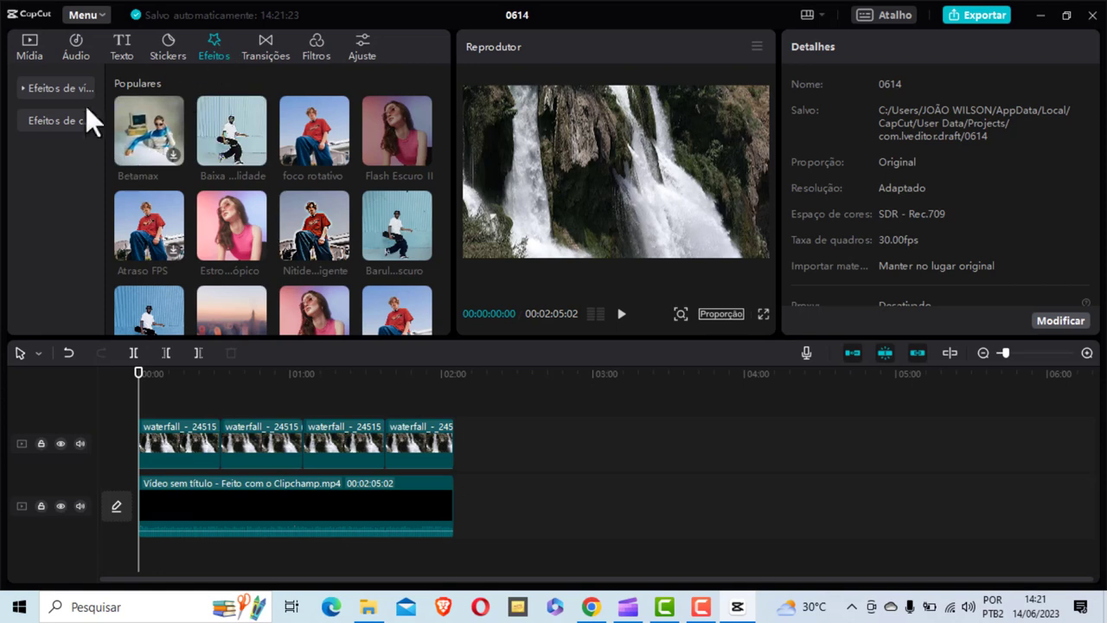
left_click(50, 90)
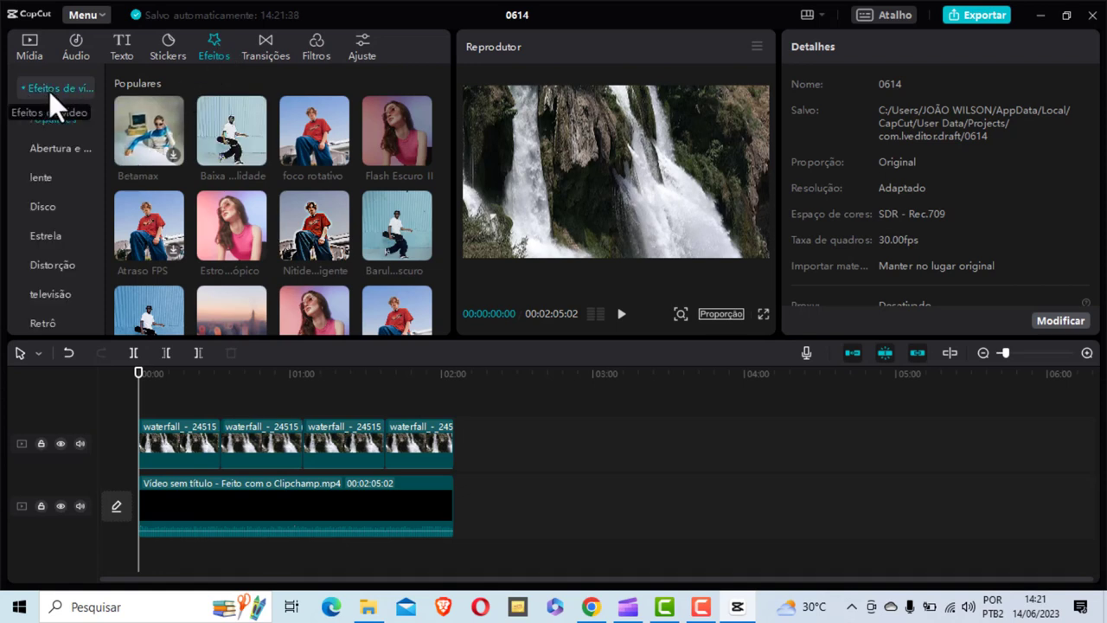
scroll(68, 234, "down", 2)
scroll(69, 234, "down", 8)
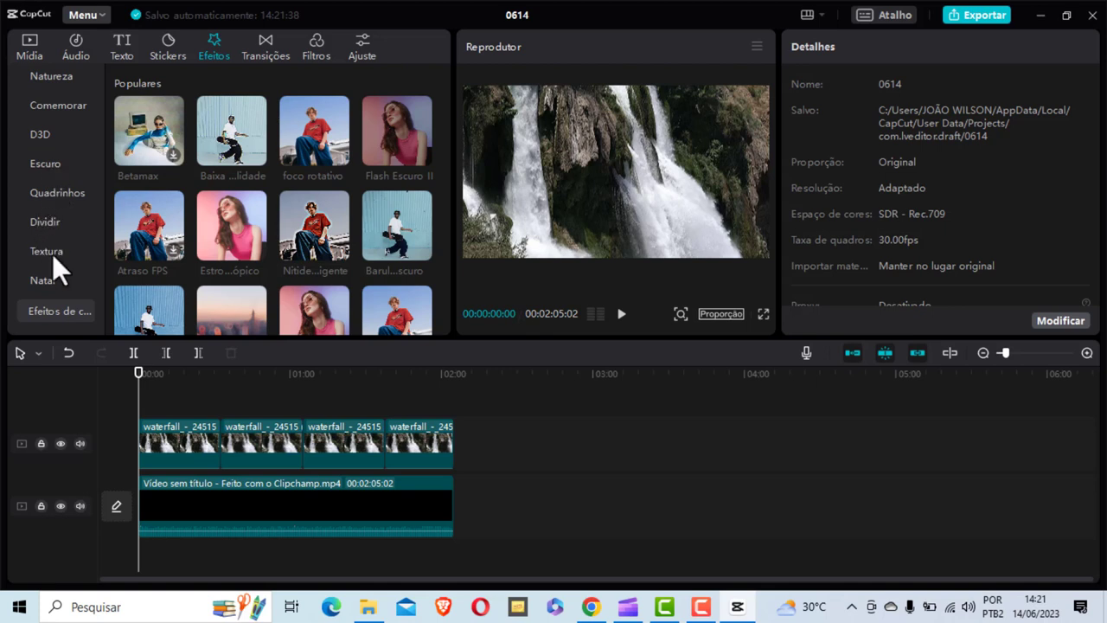
scroll(52, 253, "up", 2)
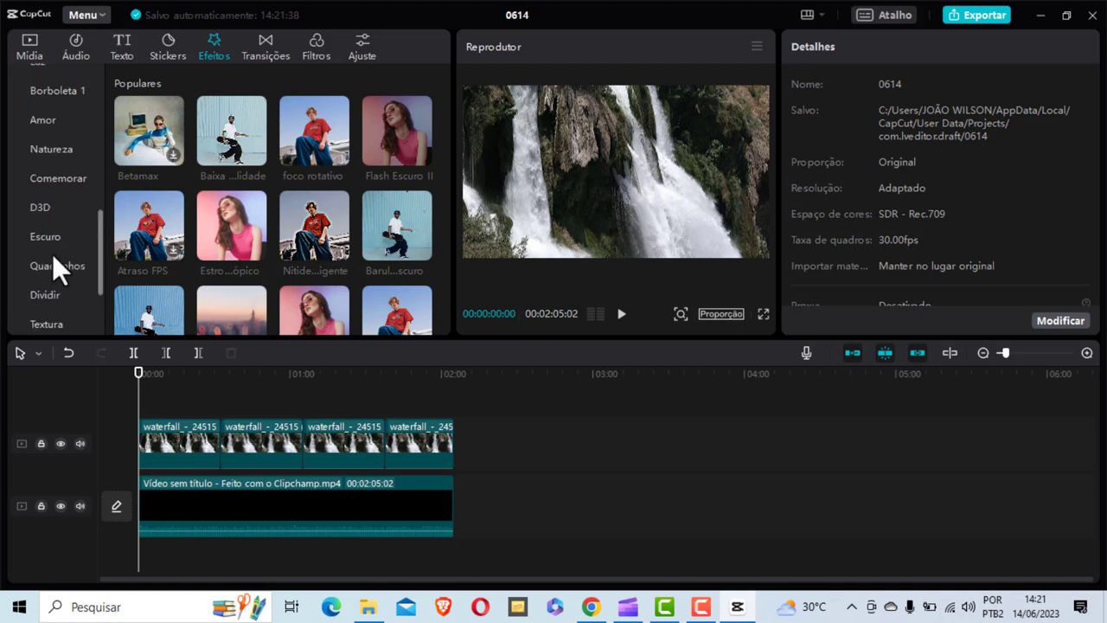
left_click(50, 149)
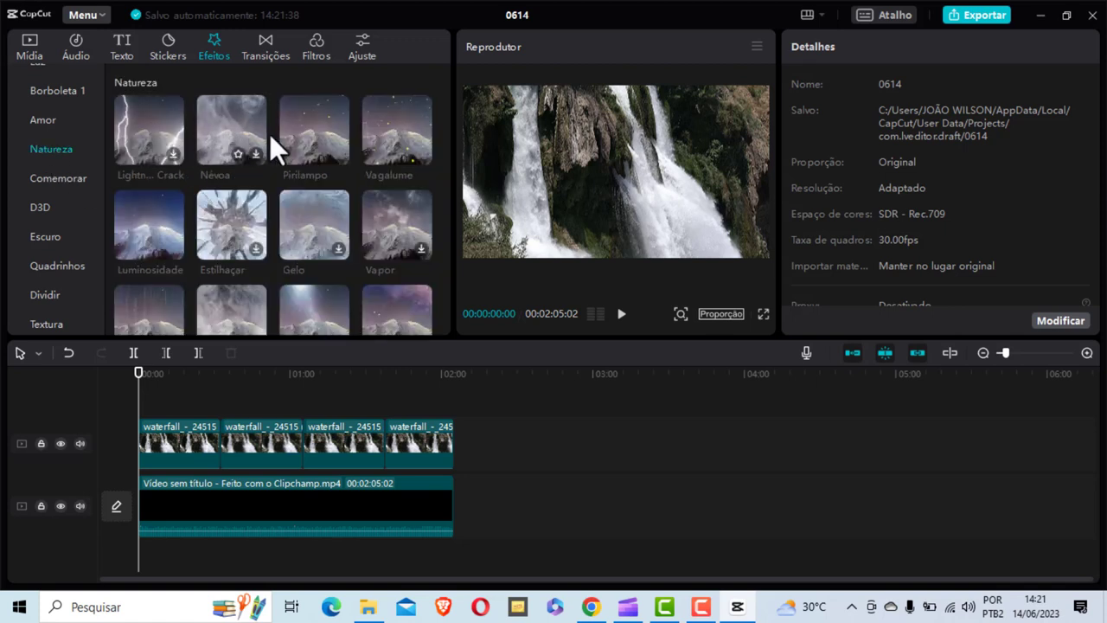
scroll(127, 271, "down", 1)
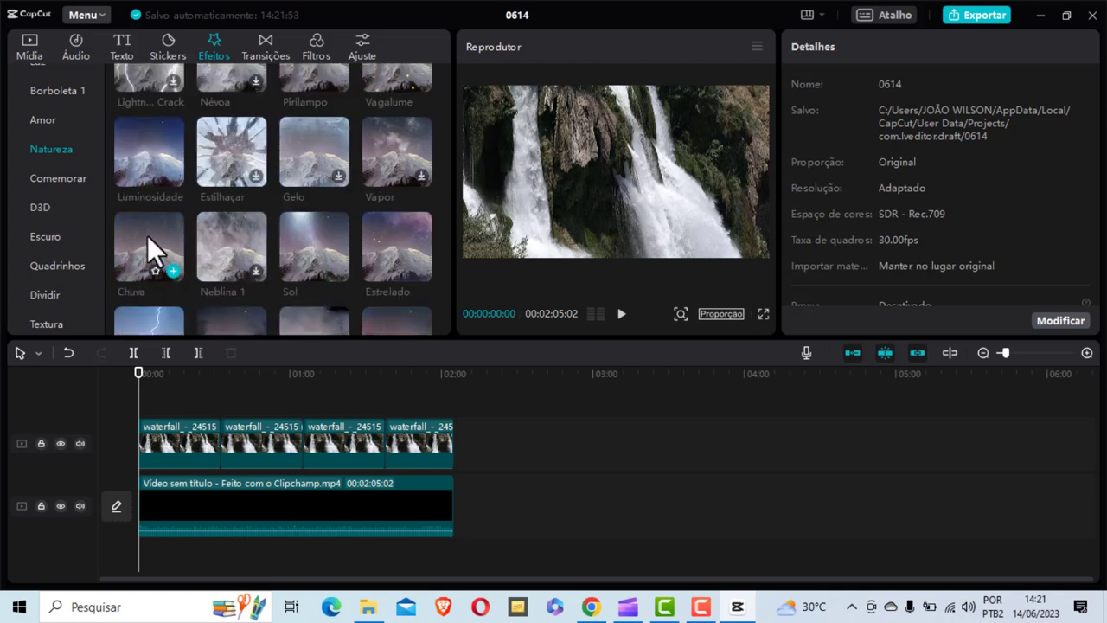
left_click_drag(147, 235, 142, 407)
left_click_drag(142, 448, 450, 456)
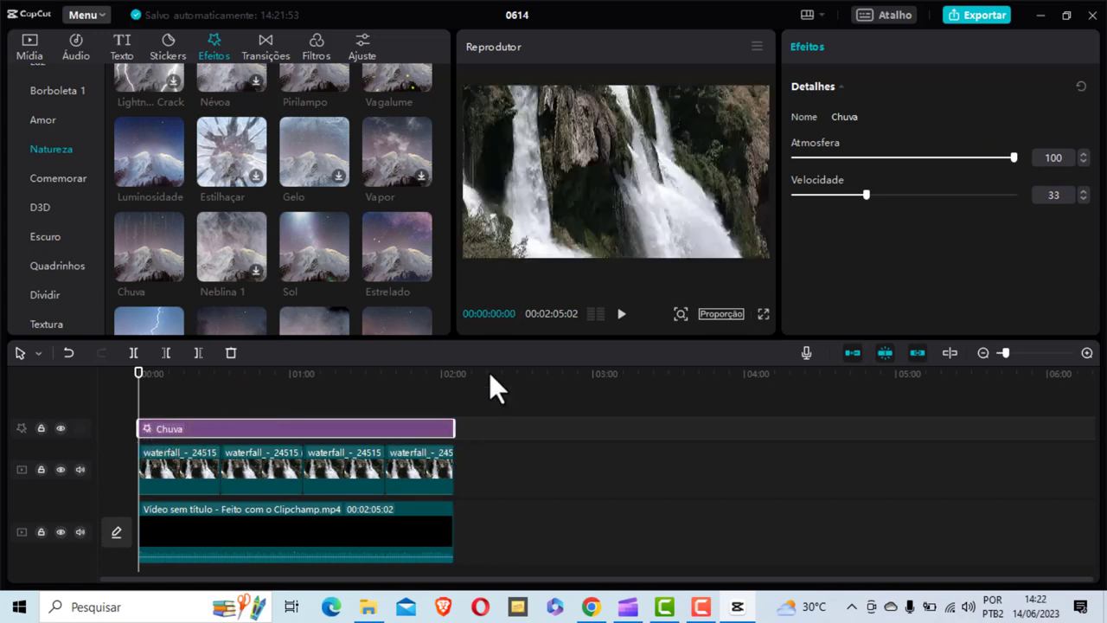
Step: Play back the opening seconds to check how the Chuva effect looks over the waterfall
left_click(621, 314)
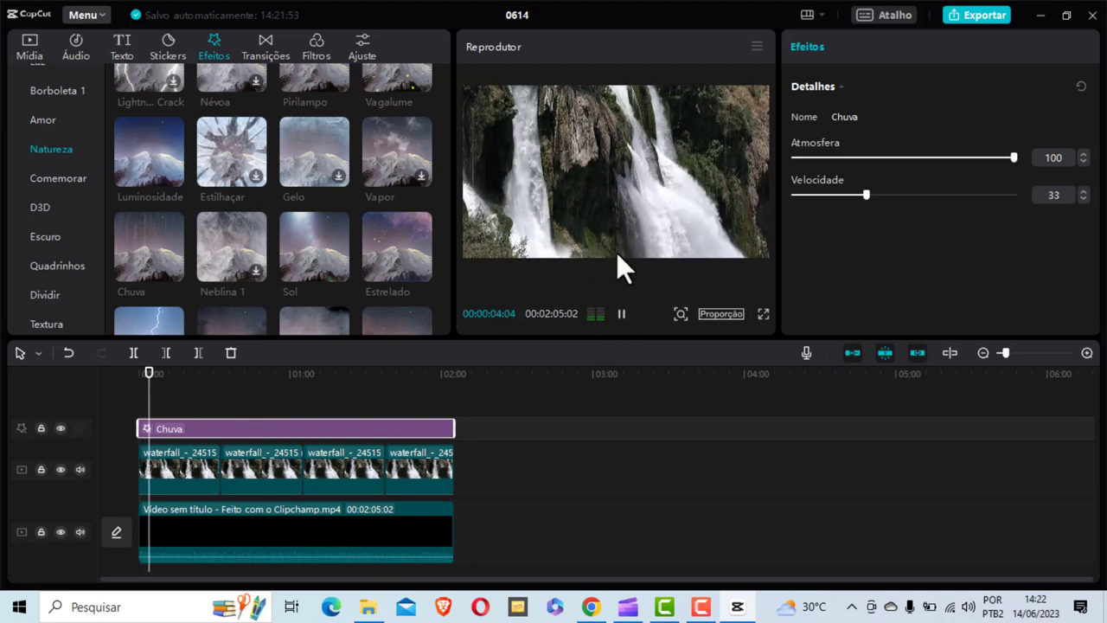
left_click(621, 314)
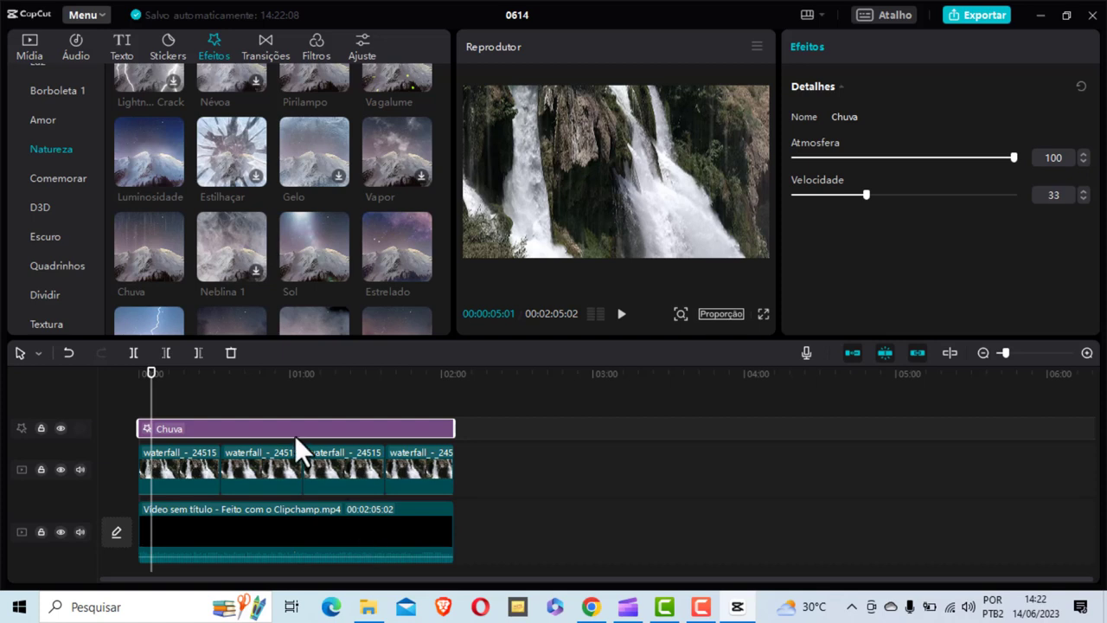
left_click(621, 314)
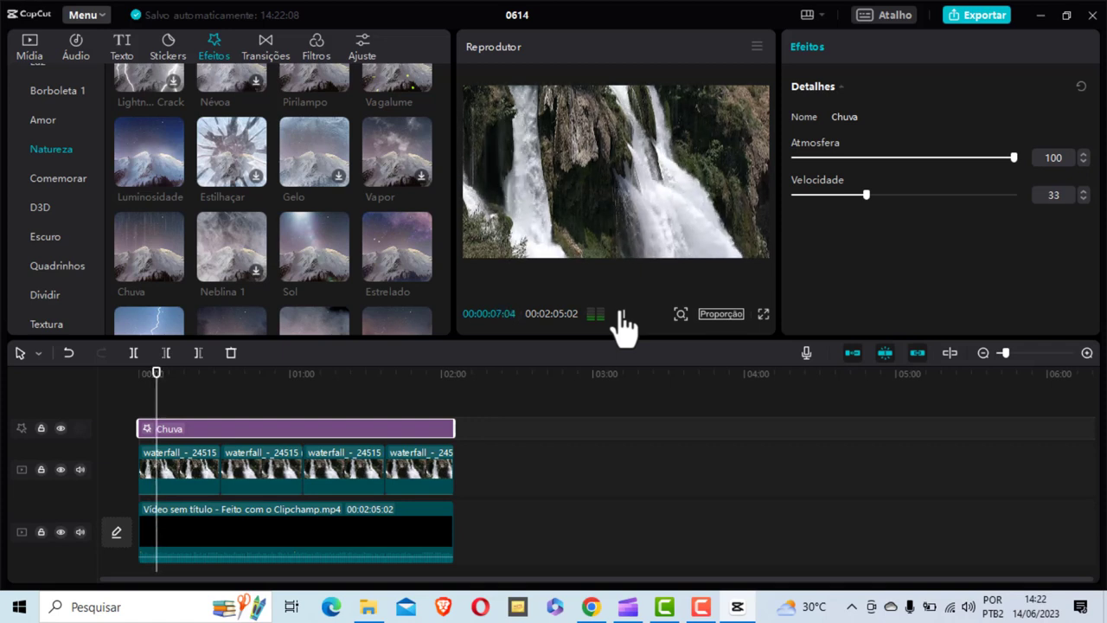
left_click(621, 314)
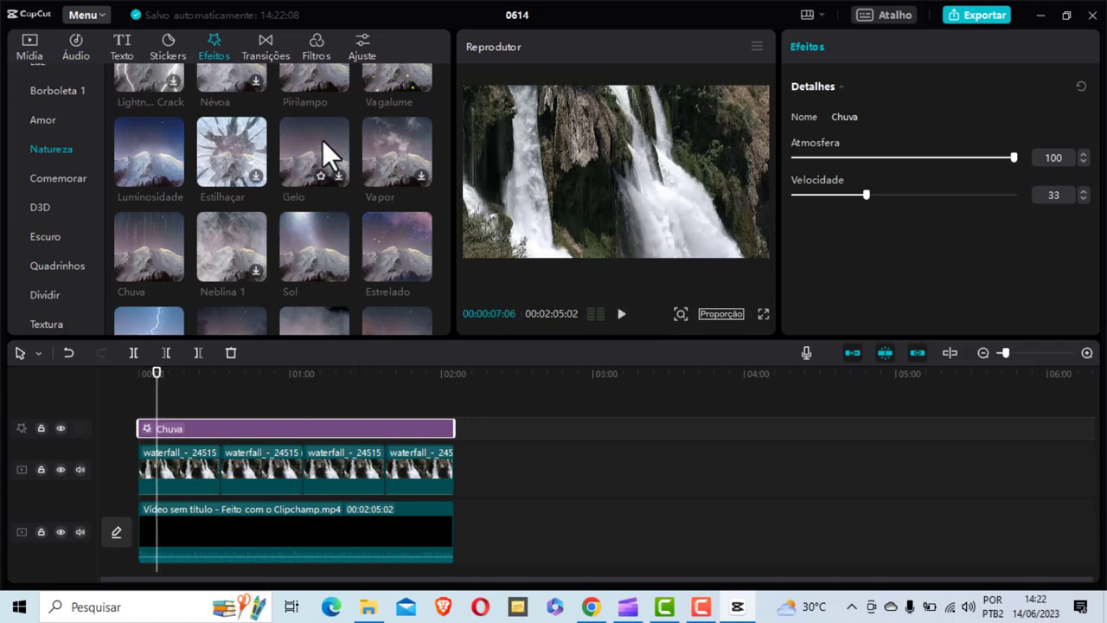
Step: Add the Pirilampo nature effect on a track above Chuva and preview it from the beginning
scroll(381, 147, "up", 2)
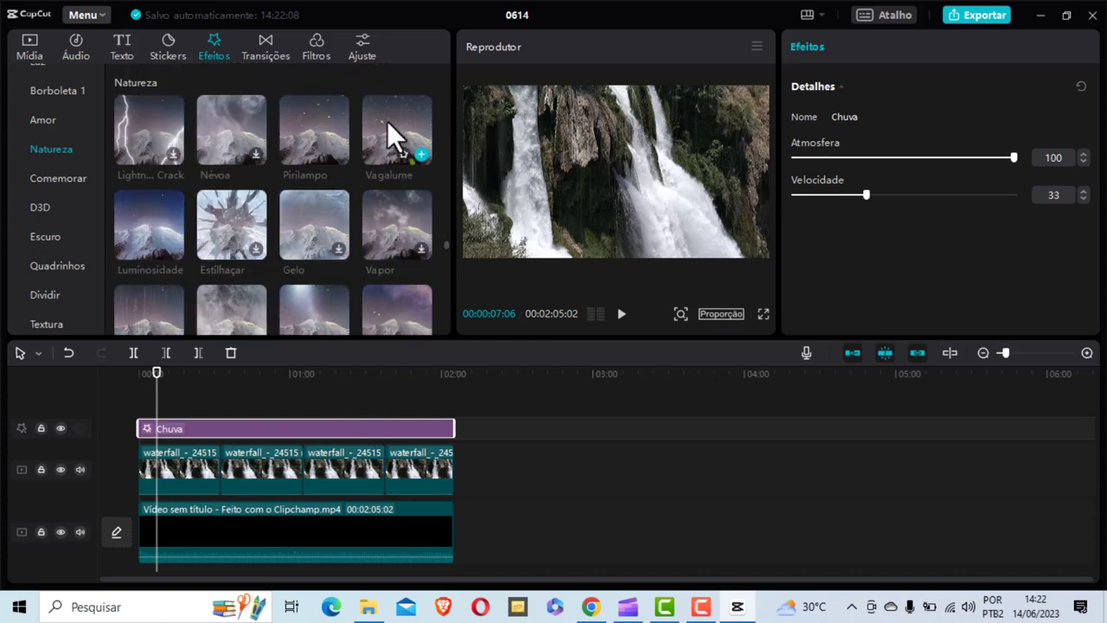
left_click_drag(323, 119, 303, 433)
left_click_drag(158, 390, 133, 398)
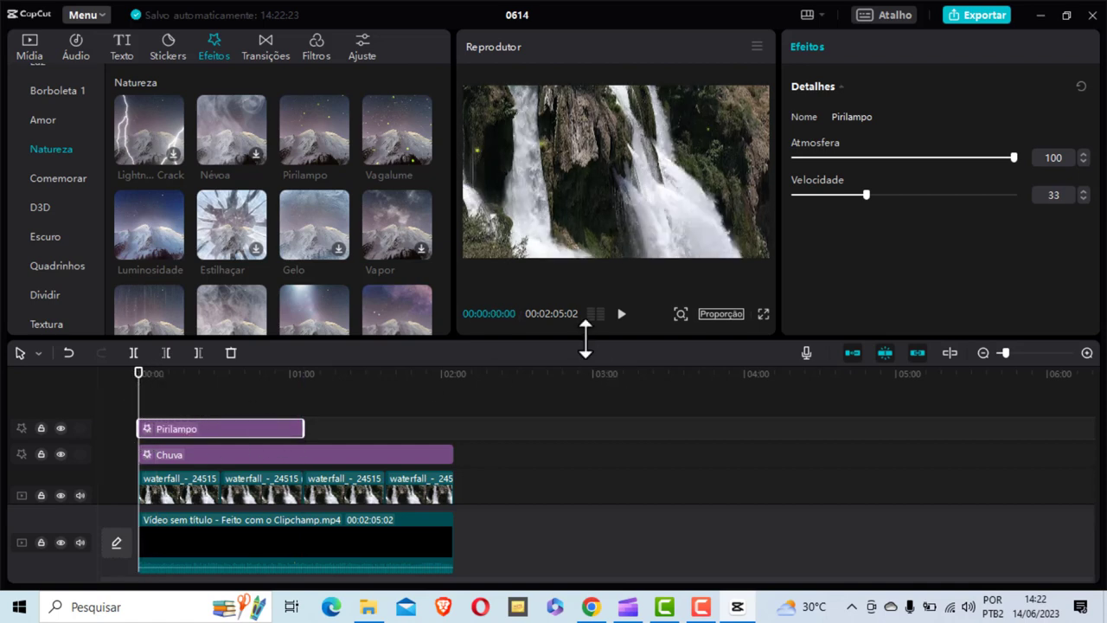
left_click(622, 312)
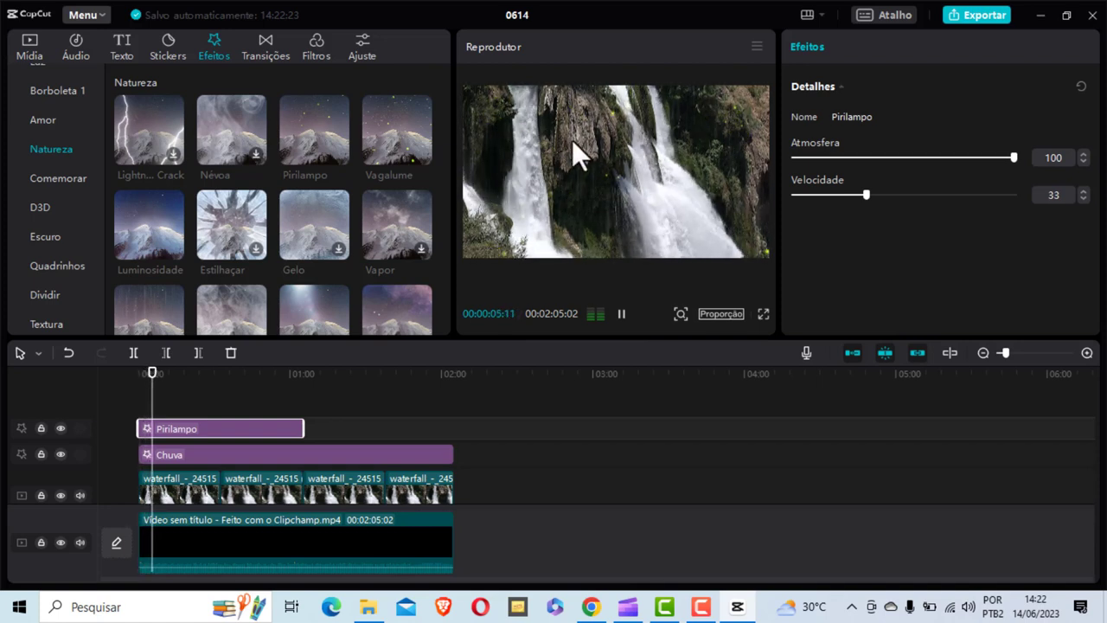
left_click(621, 314)
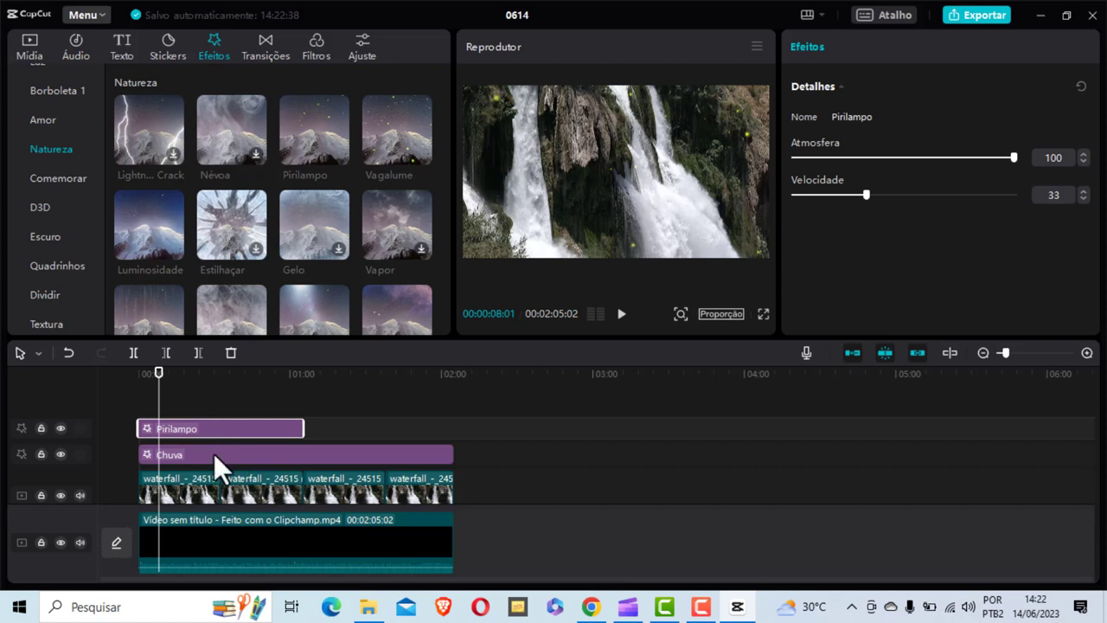
Step: Extend the Pirilampo effect to the end of the video at 00:02:05:02
left_click_drag(156, 396, 137, 401)
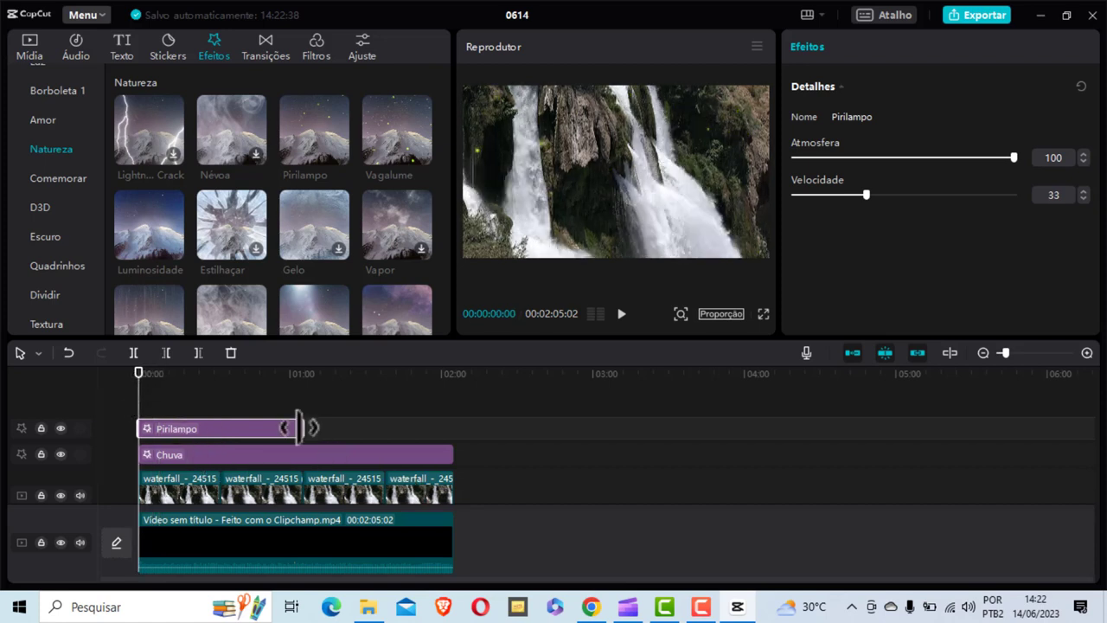
left_click_drag(300, 426, 447, 427)
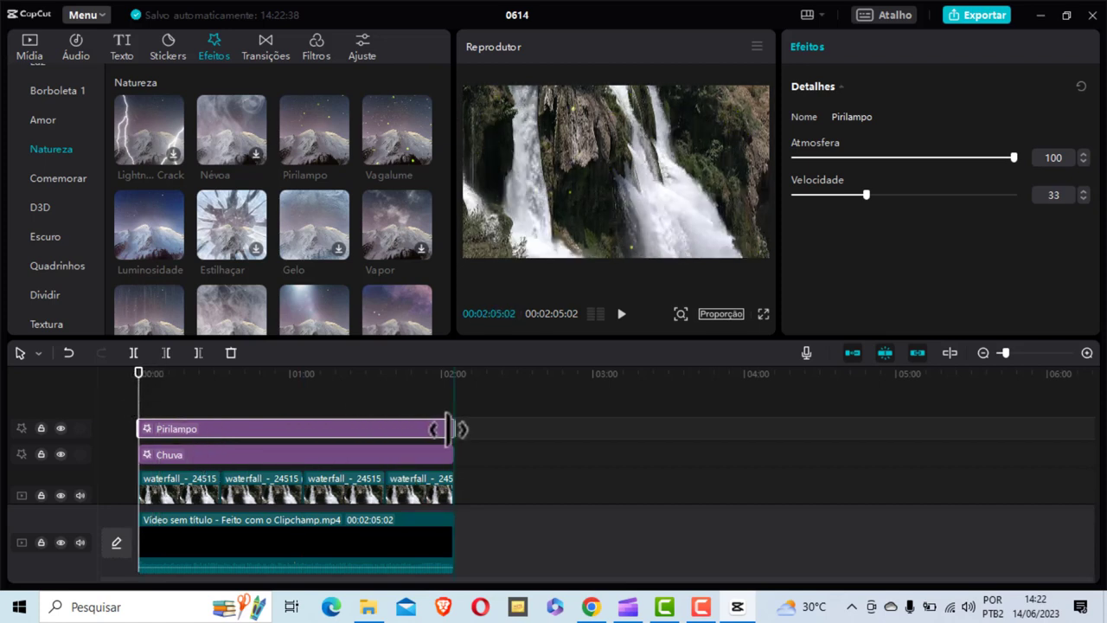
scroll(580, 478, "down", 1)
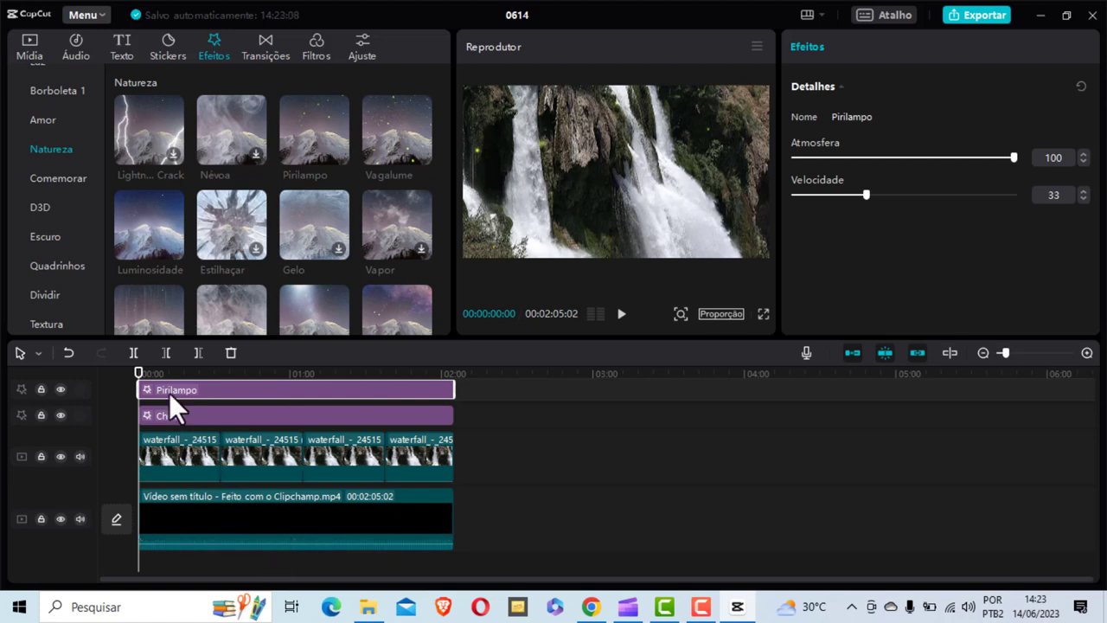
mouse_move(138, 387)
left_mouse_down()
mouse_move(265, 400)
mouse_move(446, 390)
mouse_move(140, 381)
left_mouse_up()
Step: Generate automatic captions from the narration in Português (Brasil)
left_click(121, 39)
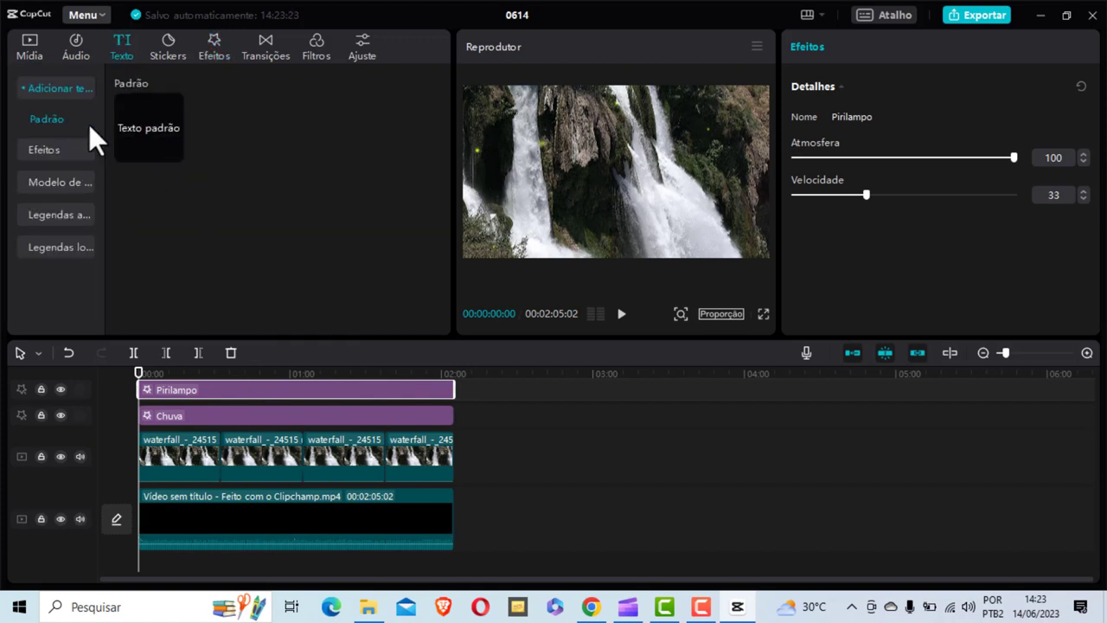
left_click(69, 214)
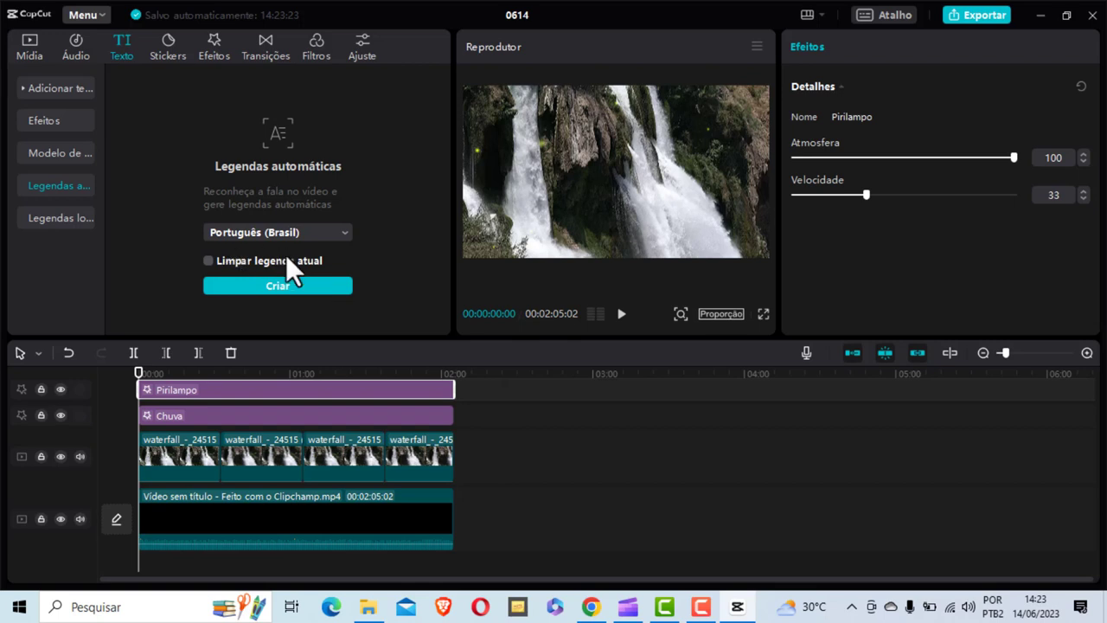
left_click(272, 285)
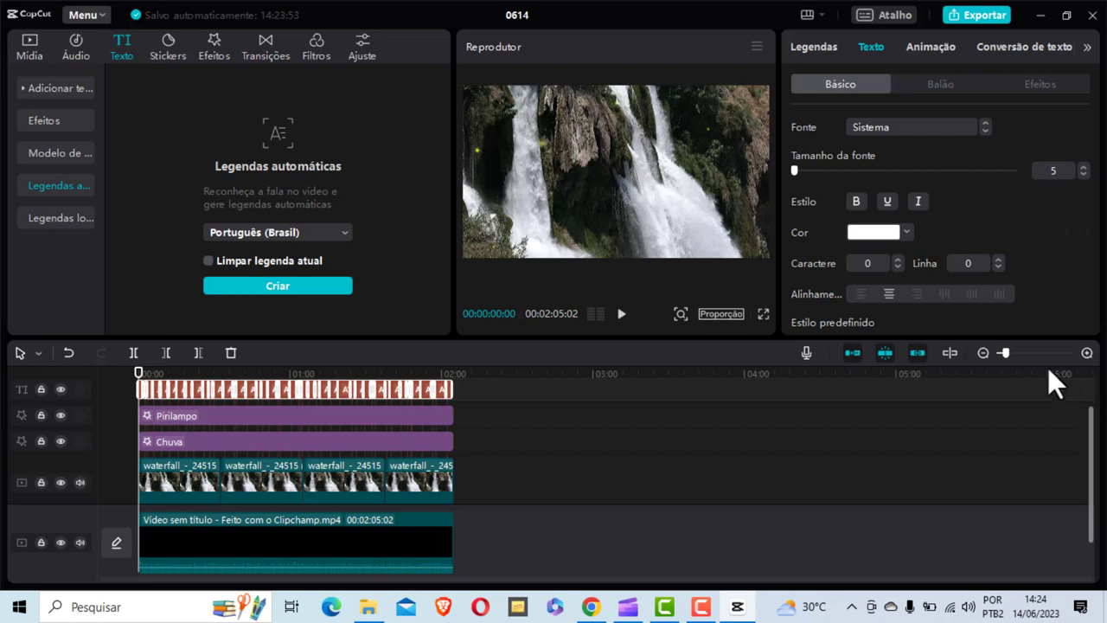
Step: Enlarge all captions to a scale of 210% using the first caption as preview
left_click(1026, 353)
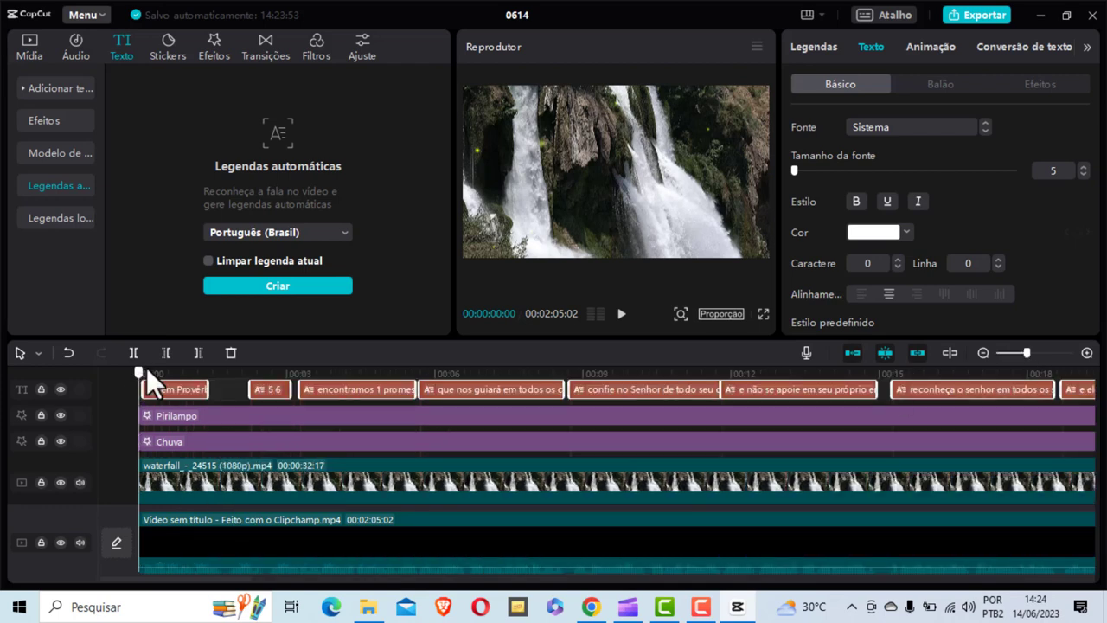
left_click_drag(146, 367, 162, 372)
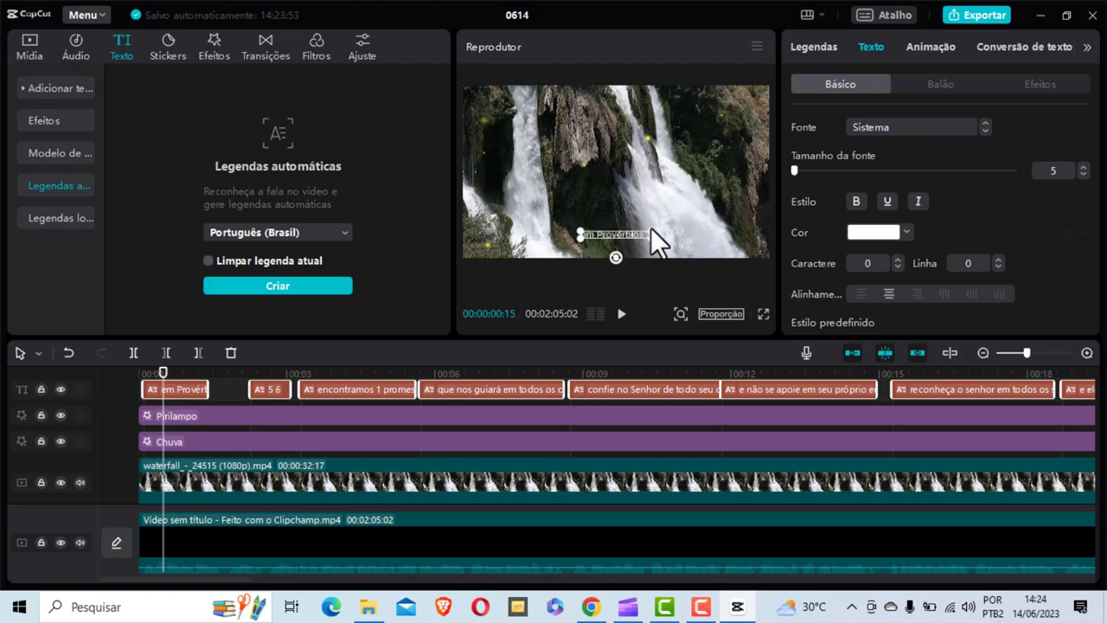
left_click_drag(650, 227, 696, 228)
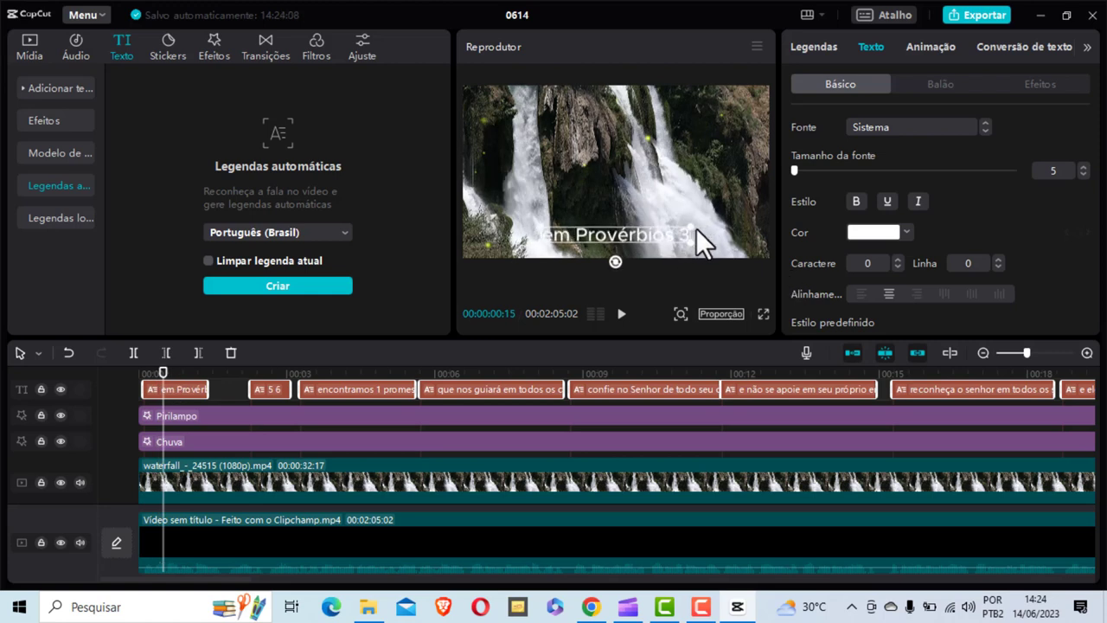
Step: Apply the predefined style with black text on a white background to all captions, after trying the black and yellow backgrounds
scroll(967, 225, "down", 1)
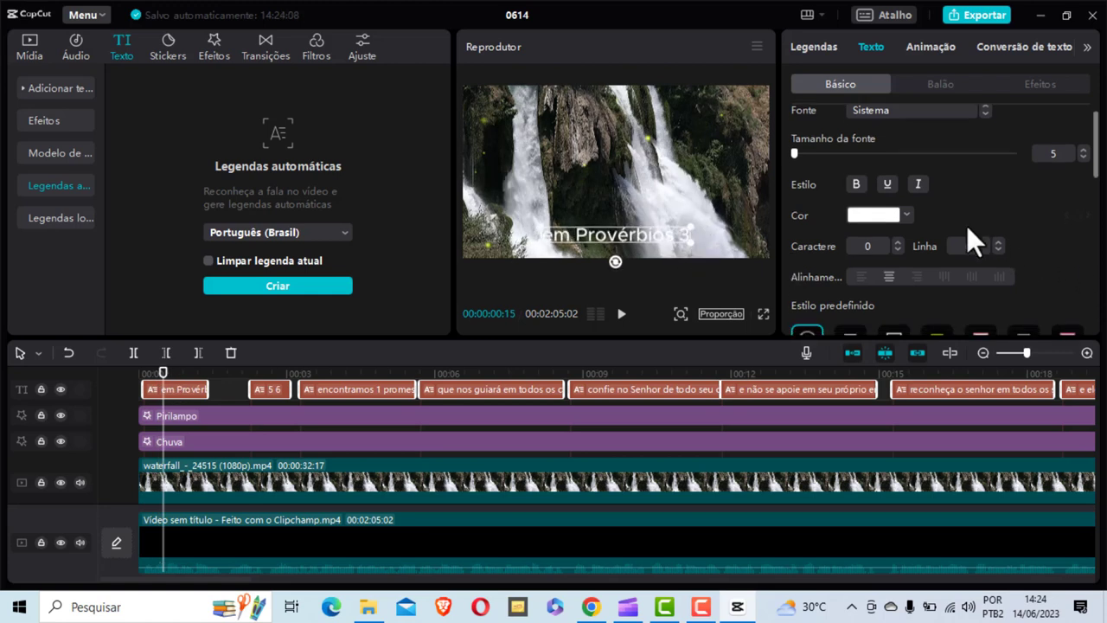
scroll(919, 262, "down", 1)
scroll(911, 177, "up", 2)
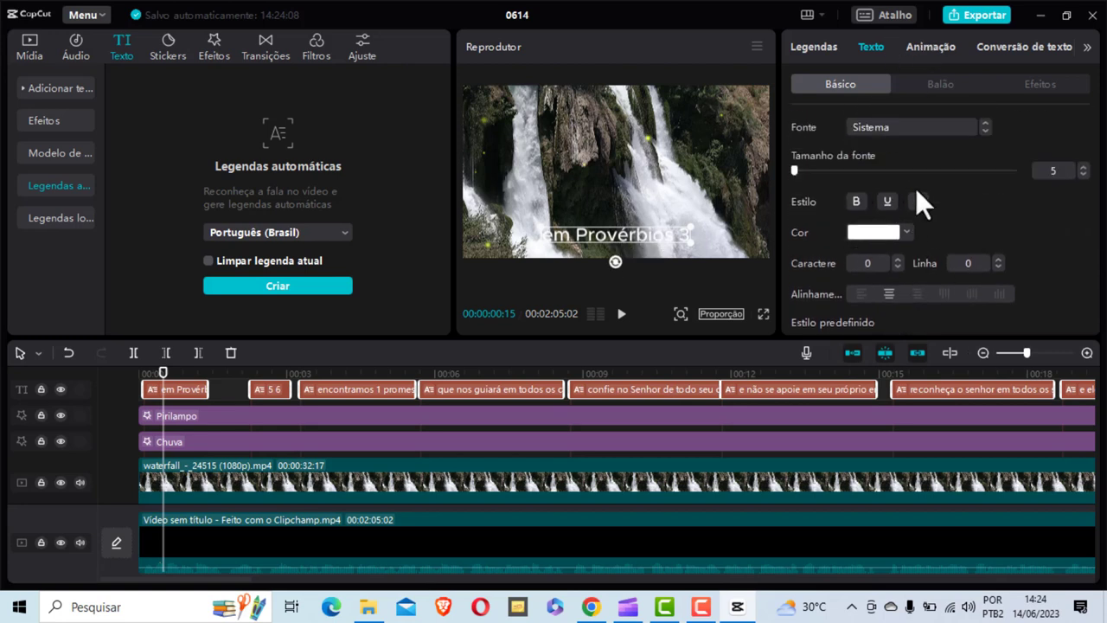
scroll(908, 193, "down", 2)
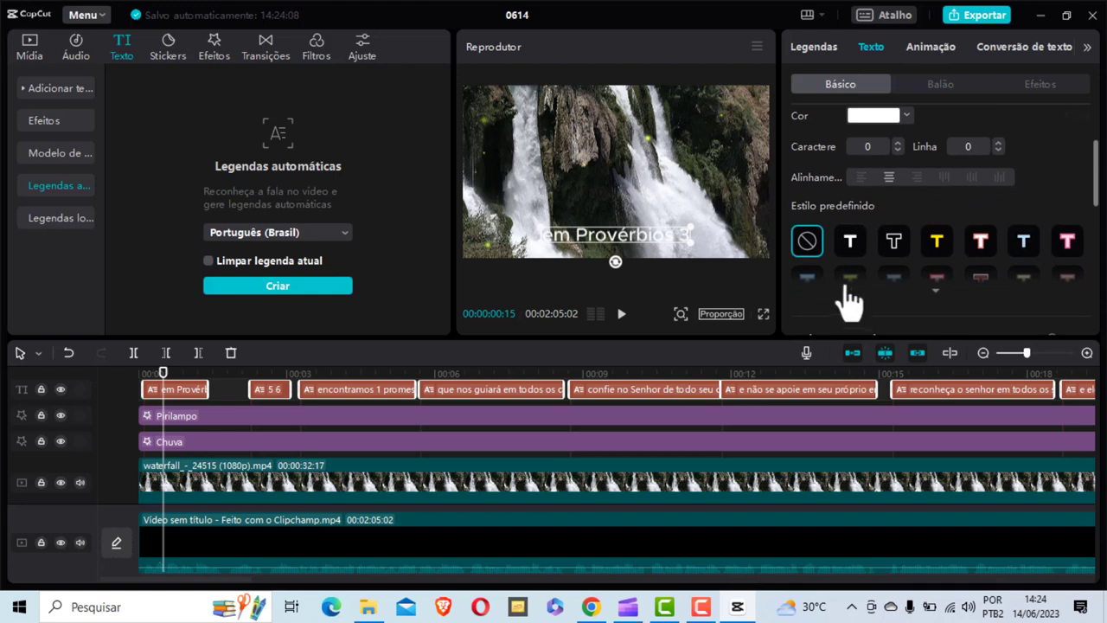
left_click(943, 299)
scroll(888, 265, "down", 1)
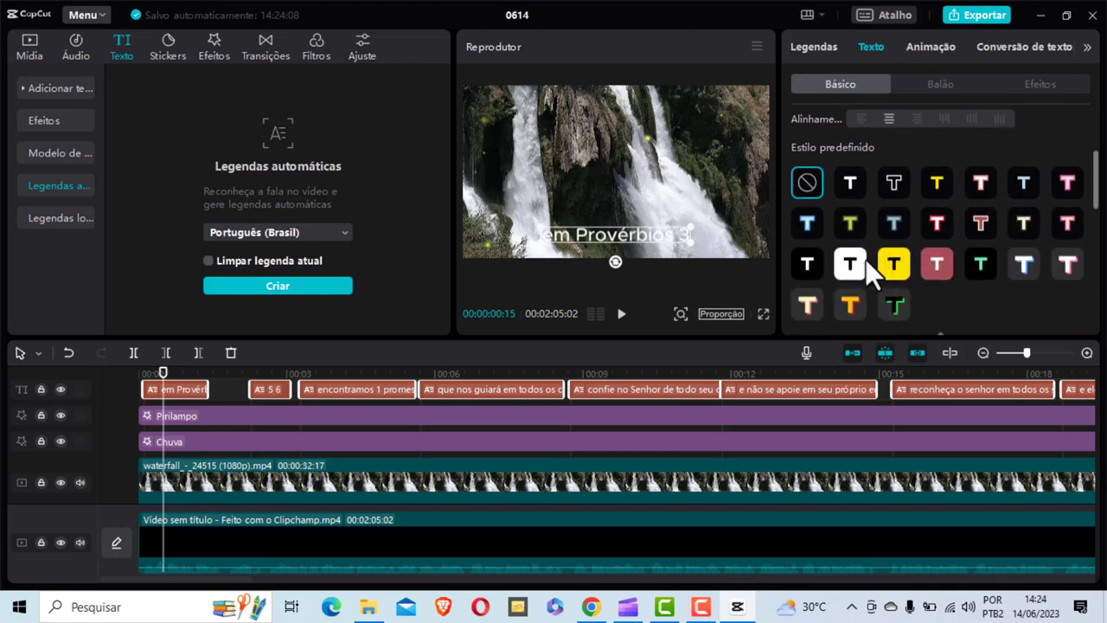
left_click(809, 262)
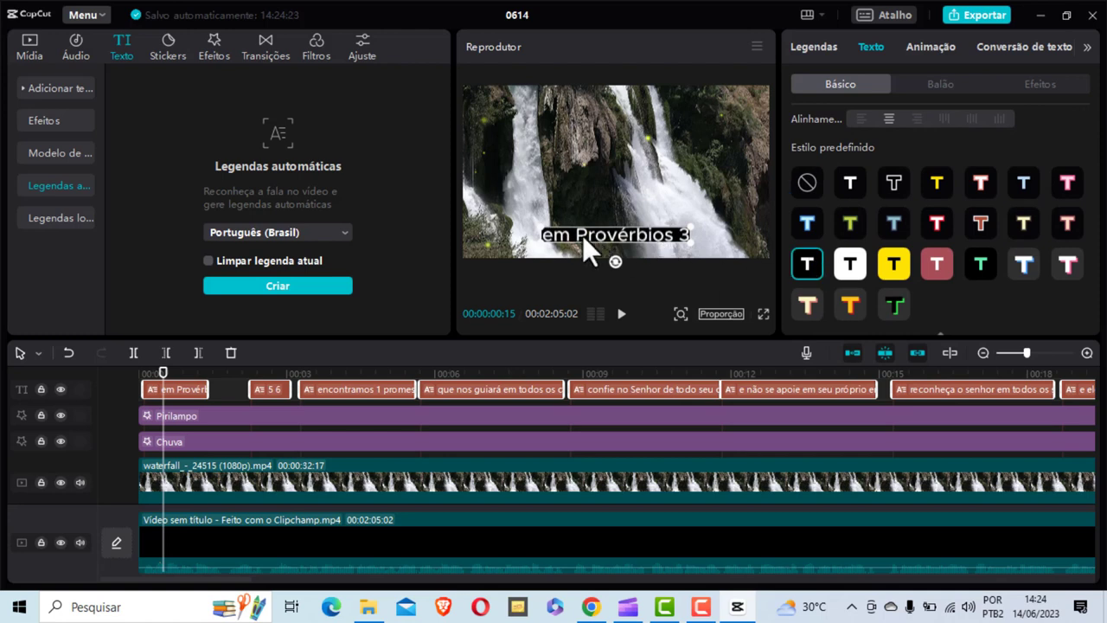
left_click(891, 261)
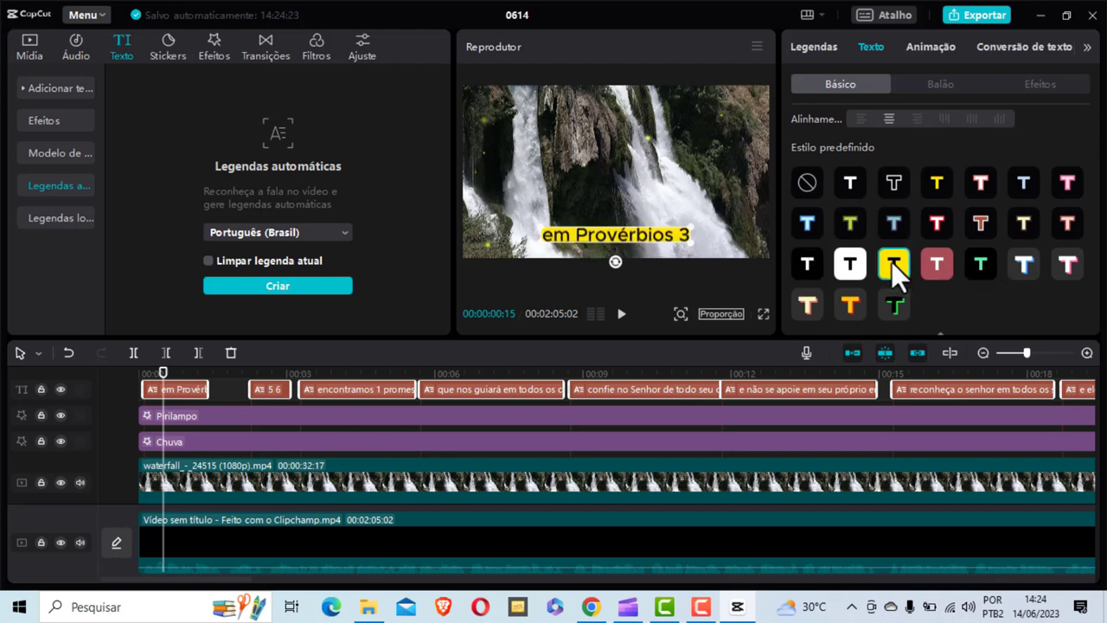
left_click(850, 262)
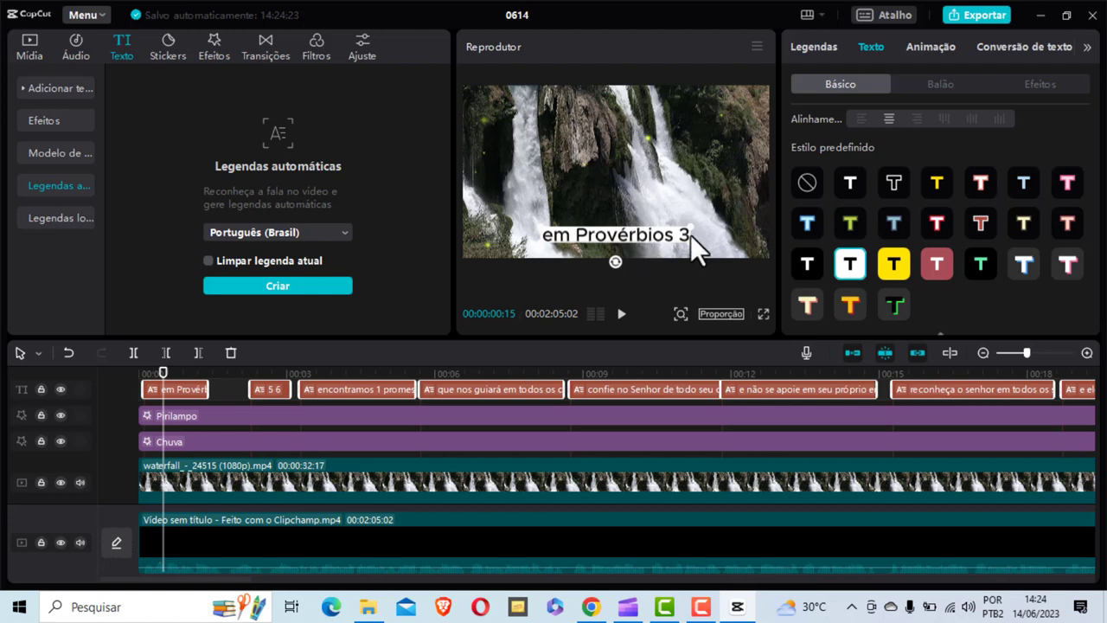
scroll(866, 248, "up", 4)
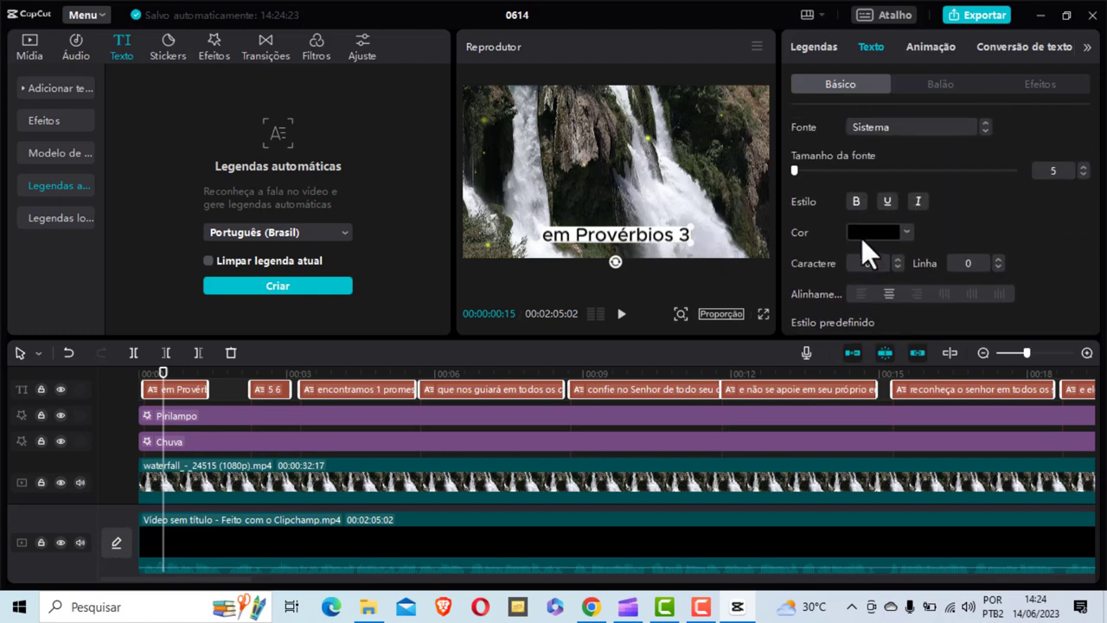
scroll(861, 238, "down", 4)
scroll(861, 238, "up", 4)
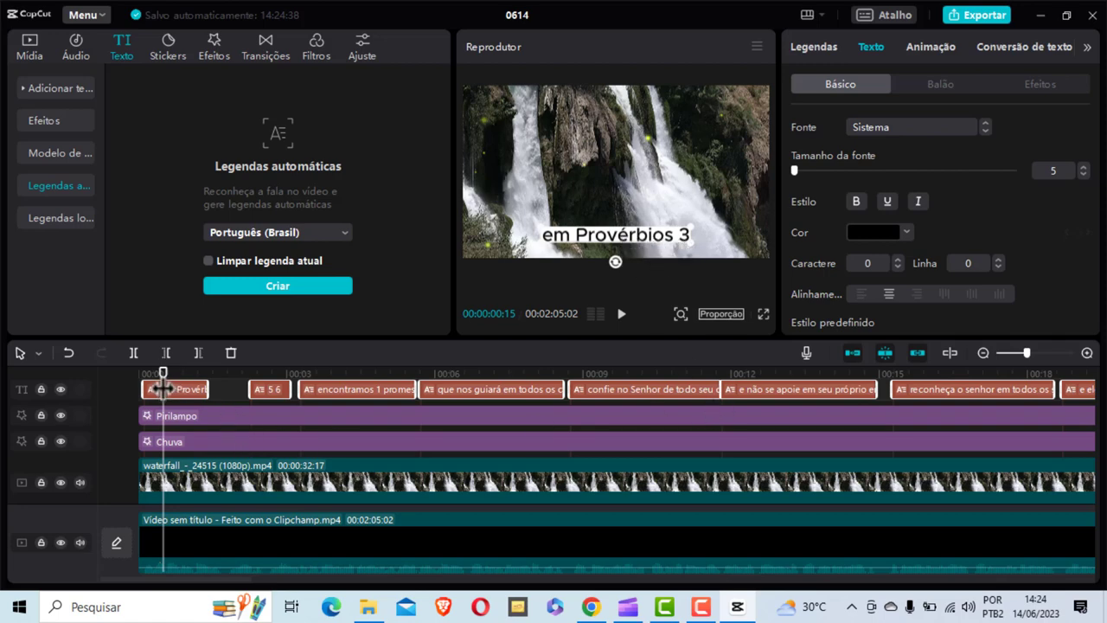
Step: Reduce the scale of all captions to 134% so the longer lines fit within the frame
left_click_drag(170, 372, 466, 377)
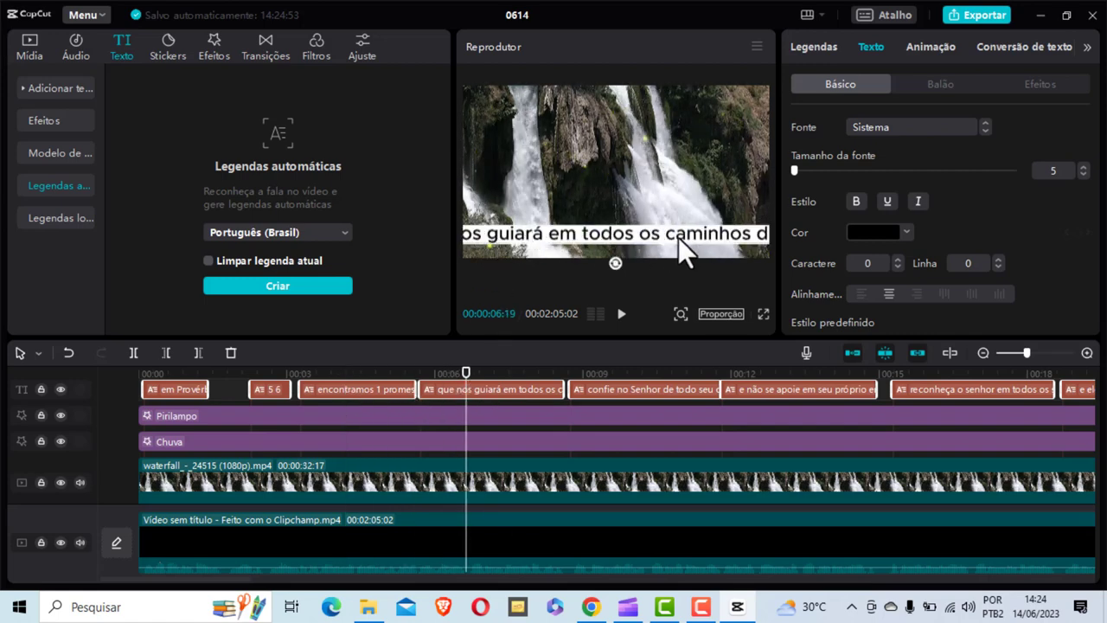
left_click_drag(464, 384, 362, 381)
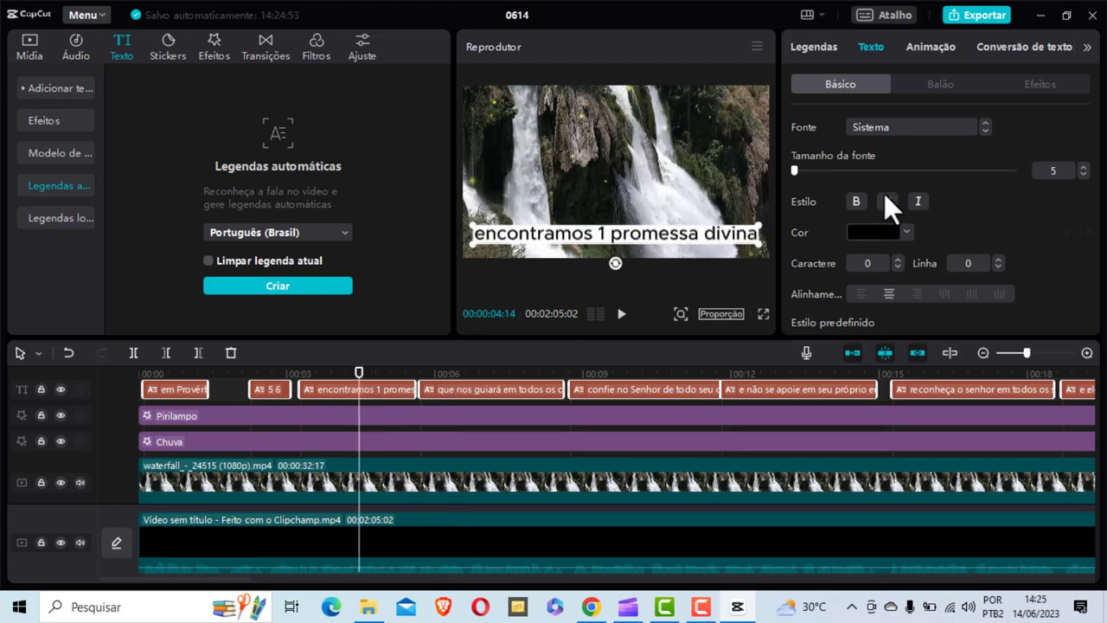
scroll(890, 206, "down", 10)
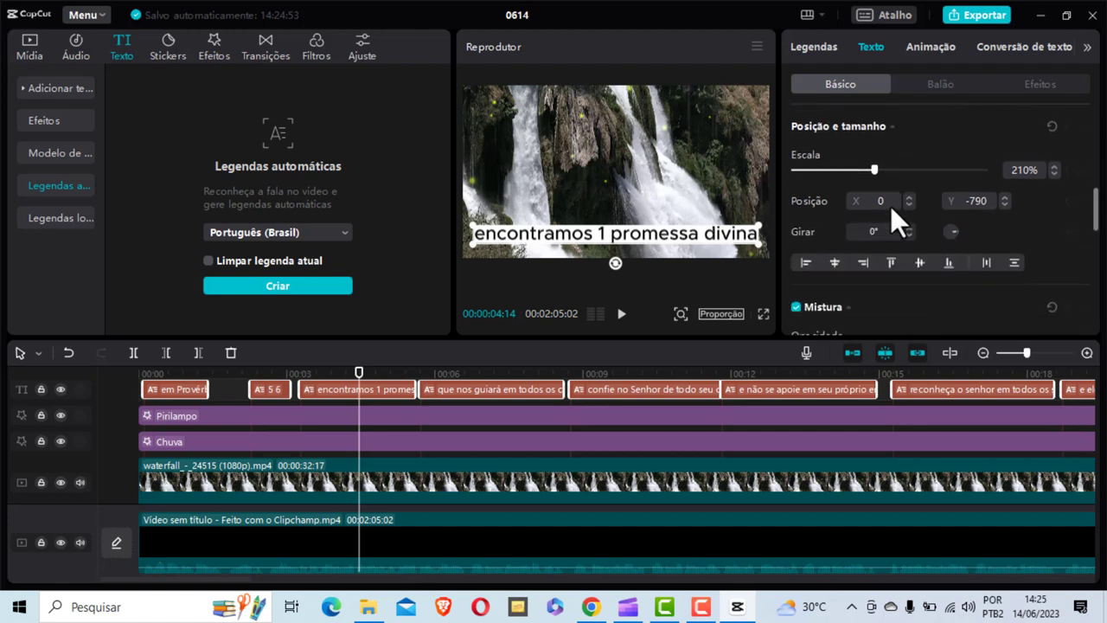
scroll(873, 205, "up", 5)
scroll(861, 205, "down", 1)
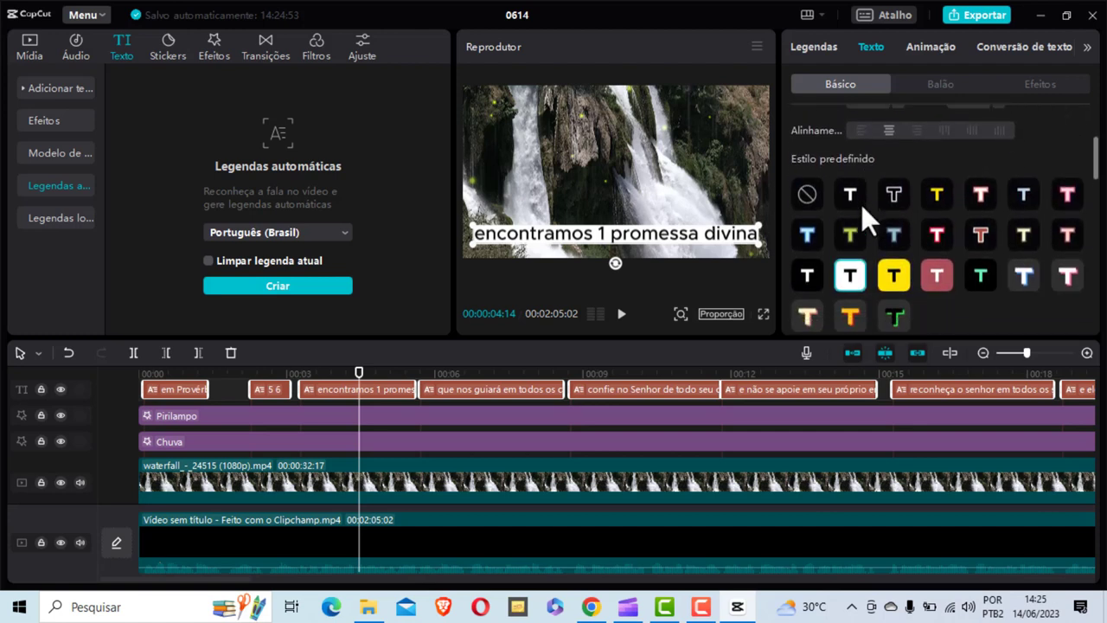
scroll(861, 204, "down", 4)
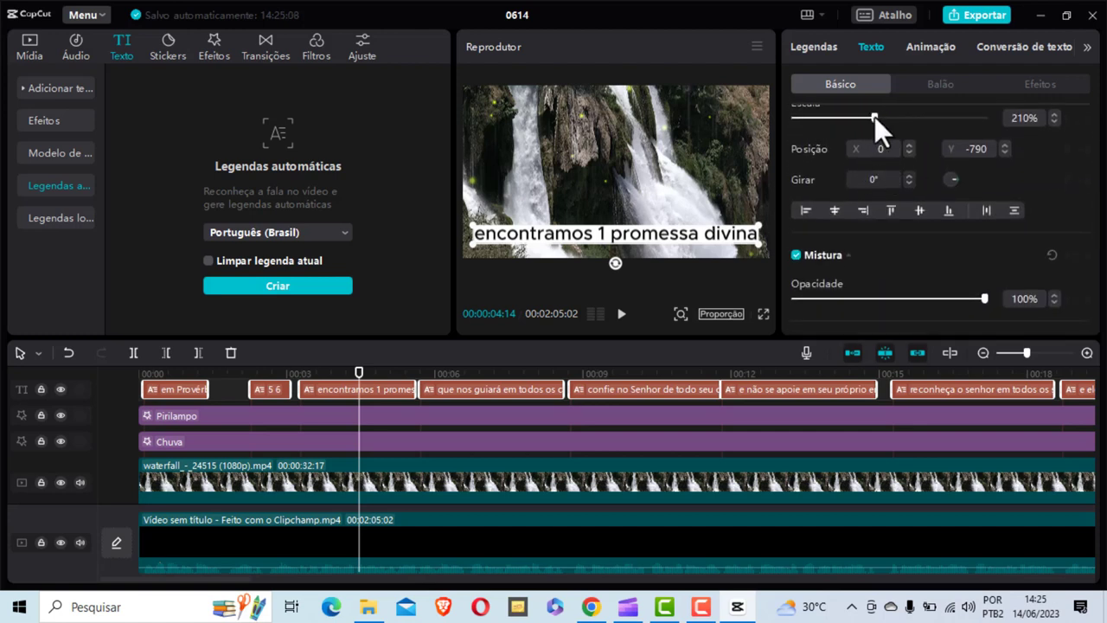
left_click_drag(875, 116, 860, 124)
scroll(833, 266, "up", 2)
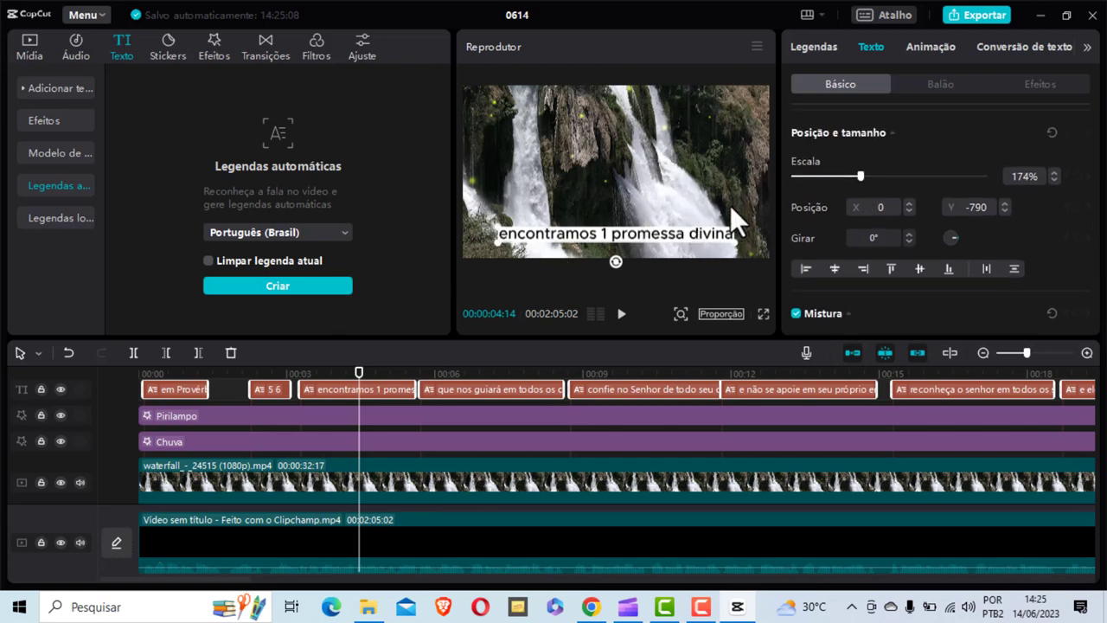
left_click_drag(359, 372, 485, 370)
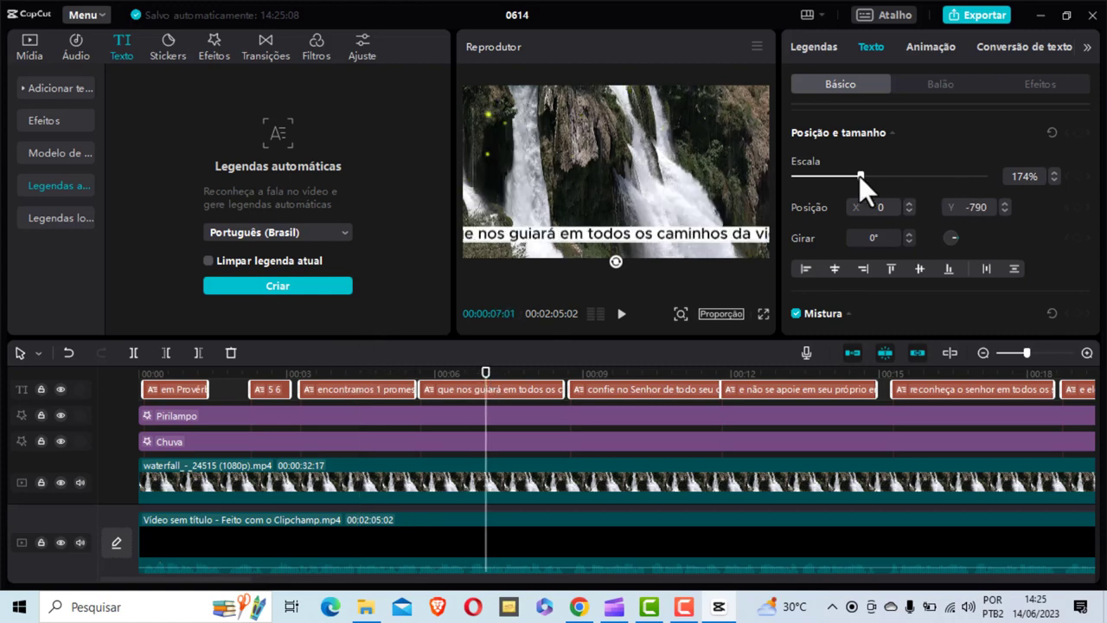
left_click_drag(859, 175, 843, 181)
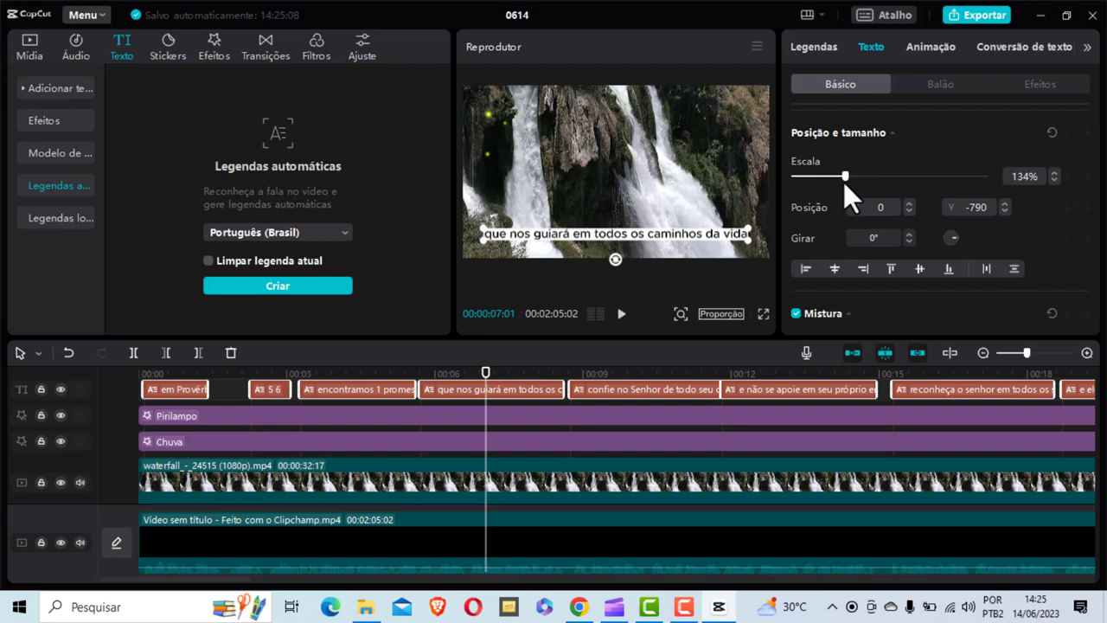
Step: Try the Incepção filter on a track above the captions, starting at the first caption and extended past the 9-second mark
left_click_drag(486, 372, 142, 355)
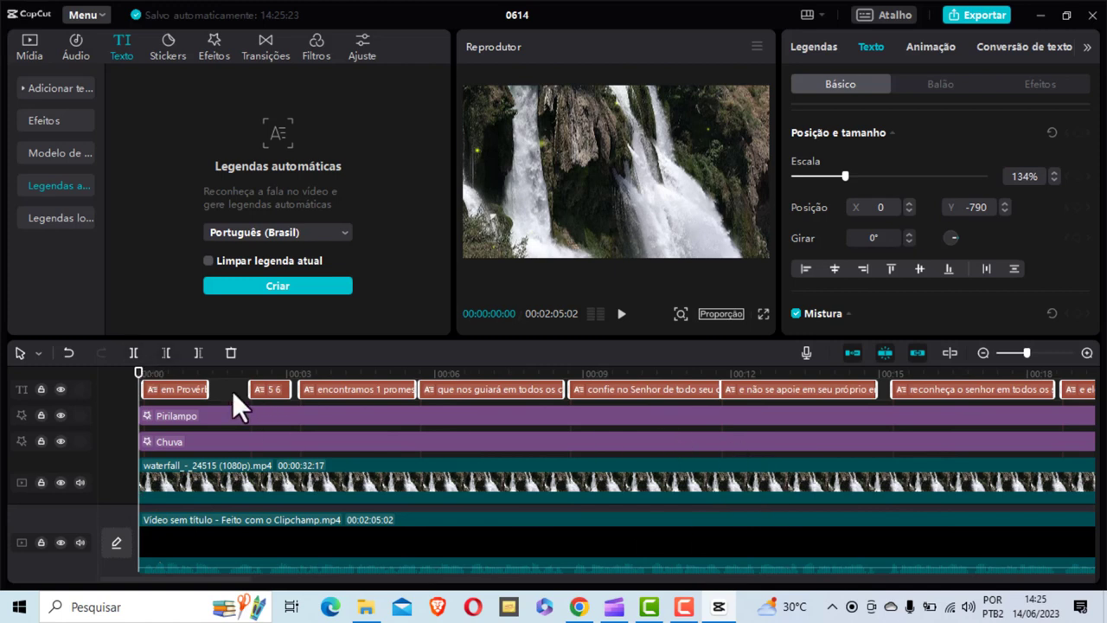
left_click_drag(133, 368, 144, 369)
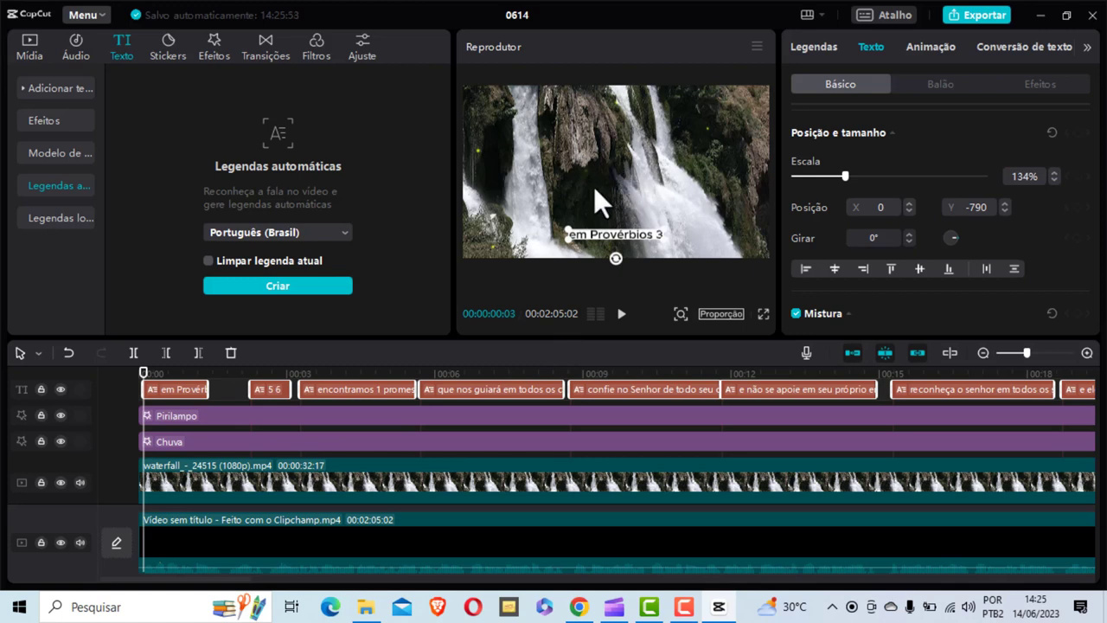
left_click(322, 55)
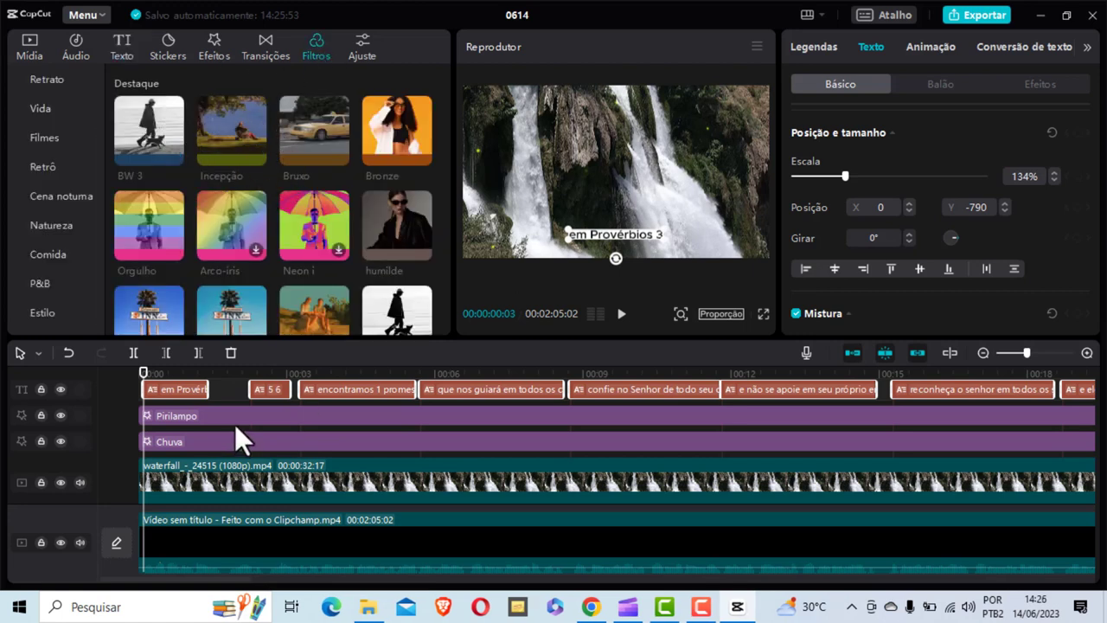
scroll(234, 424, "up", 1)
left_click_drag(222, 136, 153, 426)
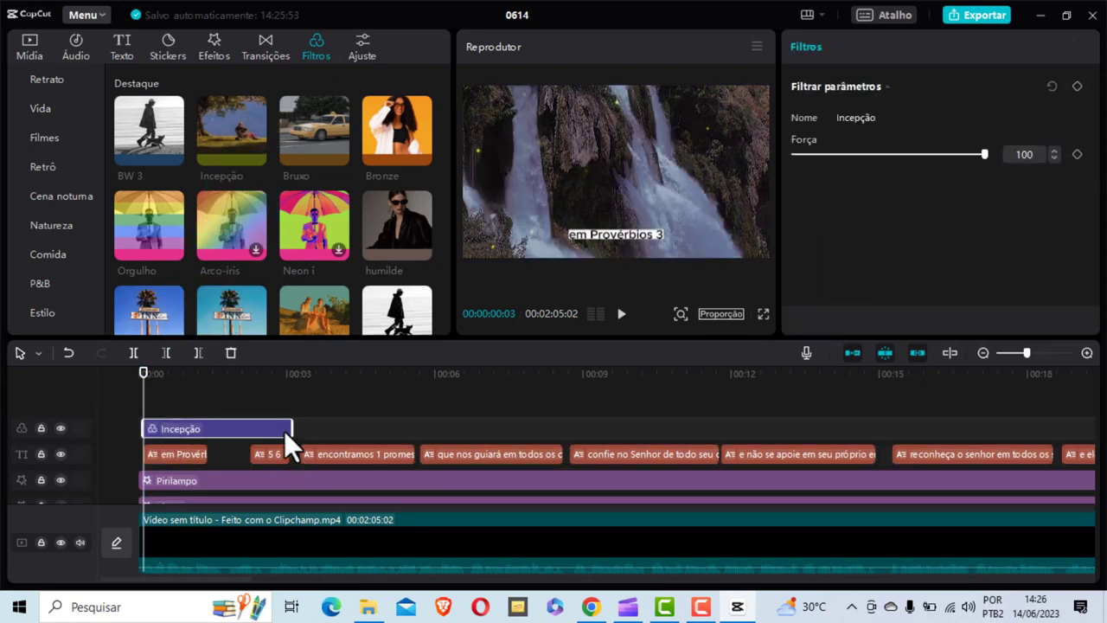
left_click_drag(292, 441, 616, 438)
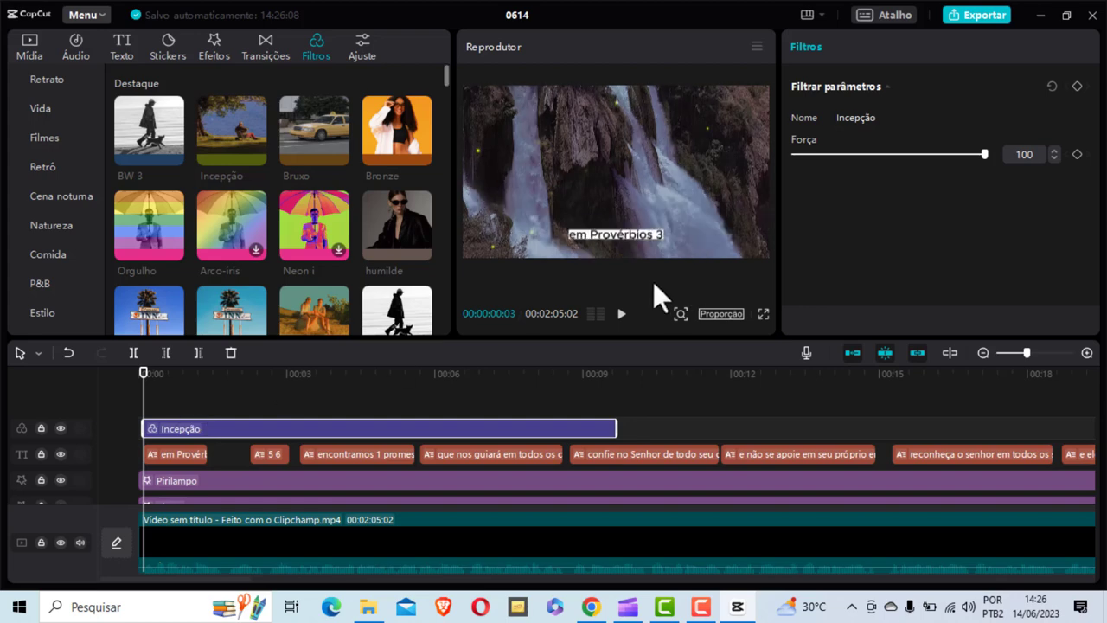
Step: Play back the opening with the Incepção filter, then delete the filter from the timeline
left_click(621, 313)
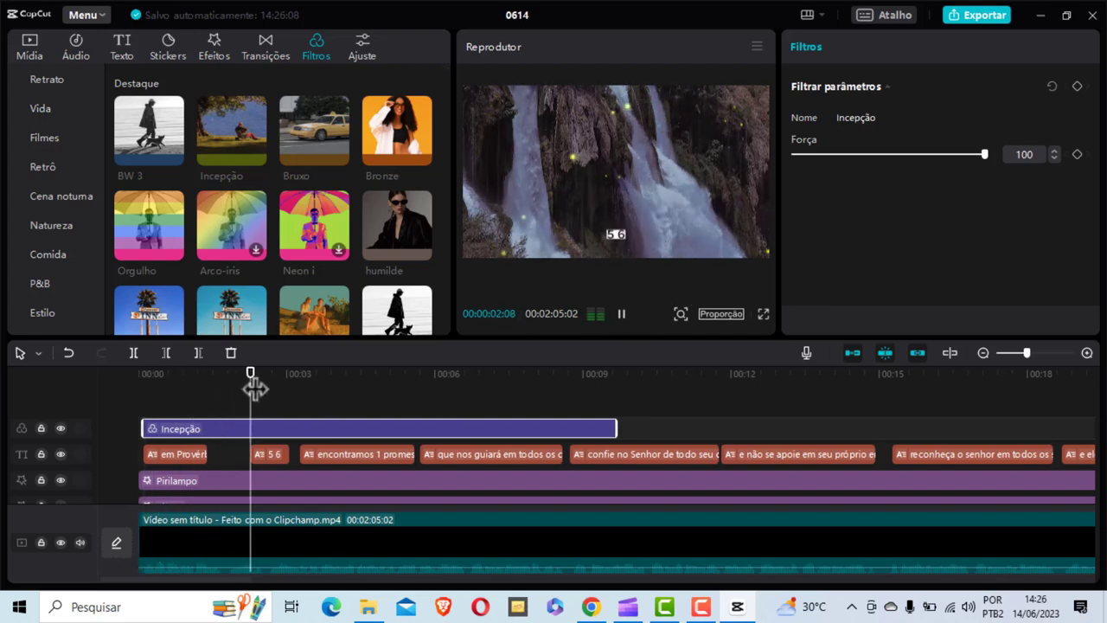
left_click_drag(253, 380, 139, 430)
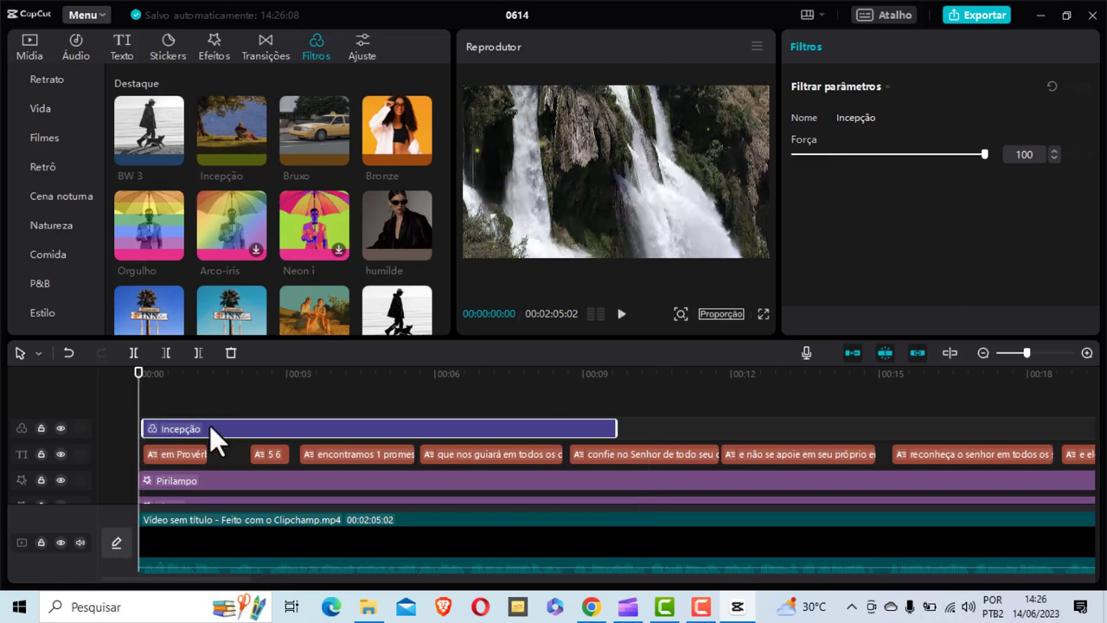
key("Delete")
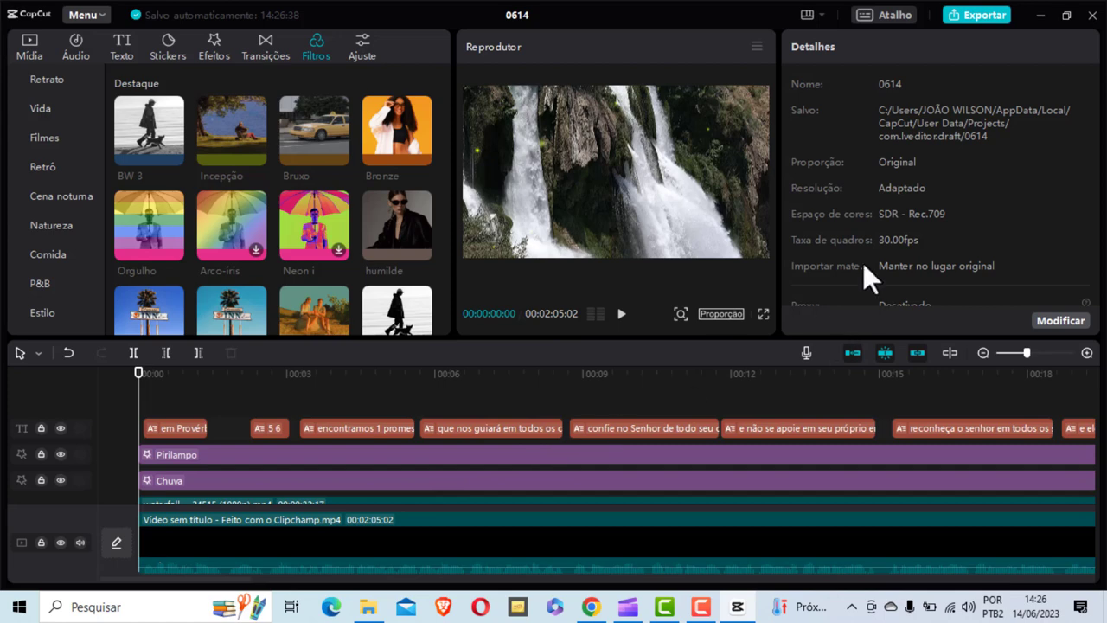
Step: Open the project's export settings for review and cancel without exporting
left_click(992, 17)
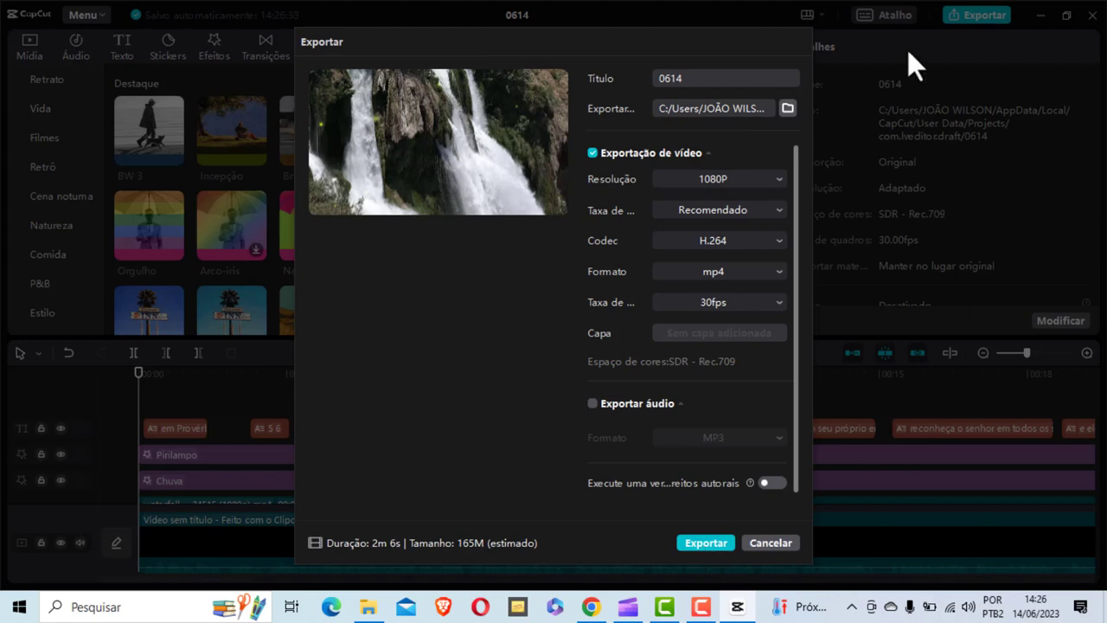
left_click(767, 543)
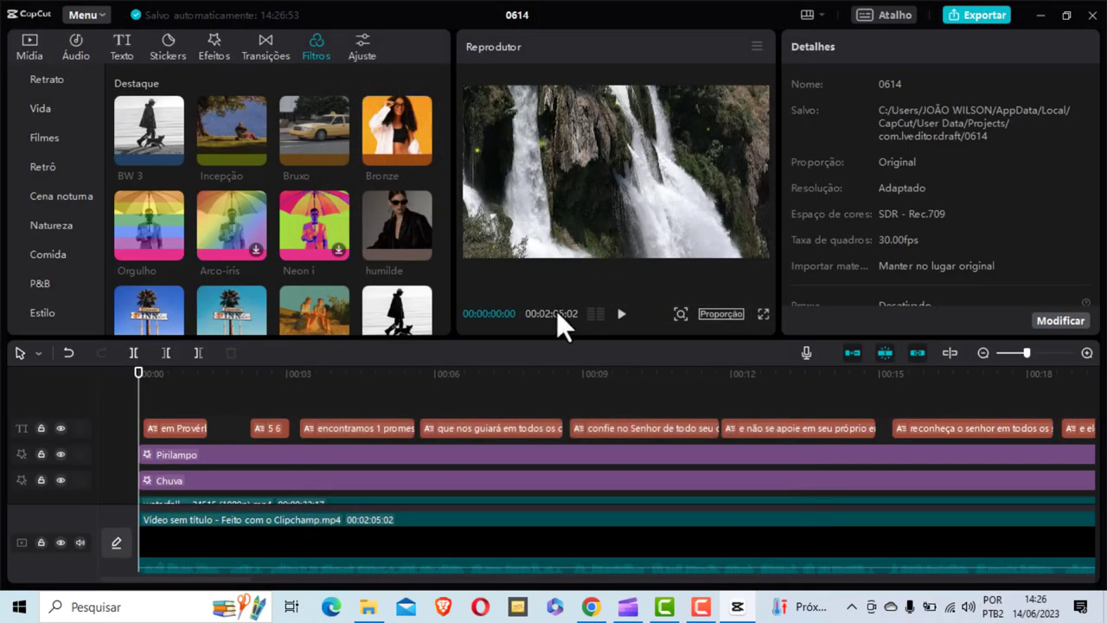